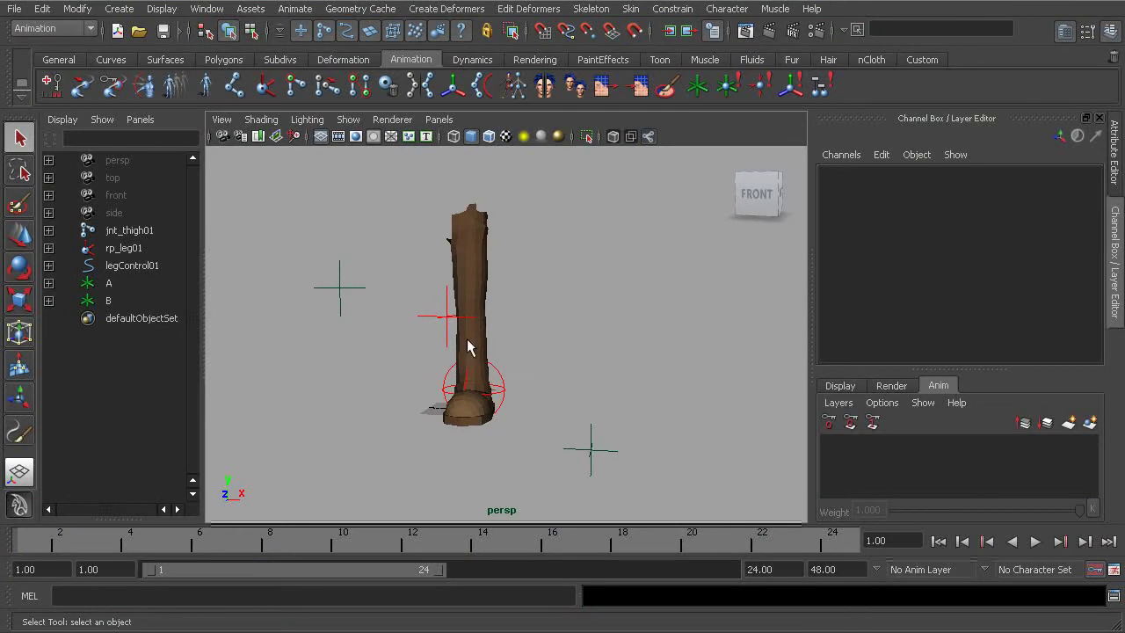
Step: Inspect the leg rig and play its existing animation, then return to frame 1
alt+drag(572, 376, 535, 369)
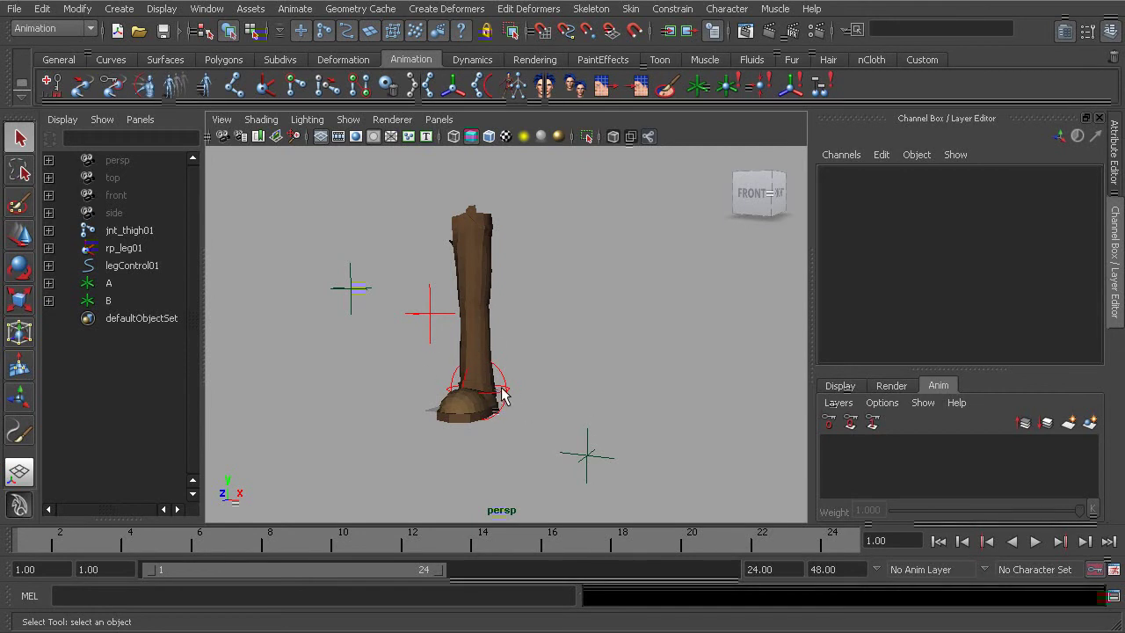
click(857, 385)
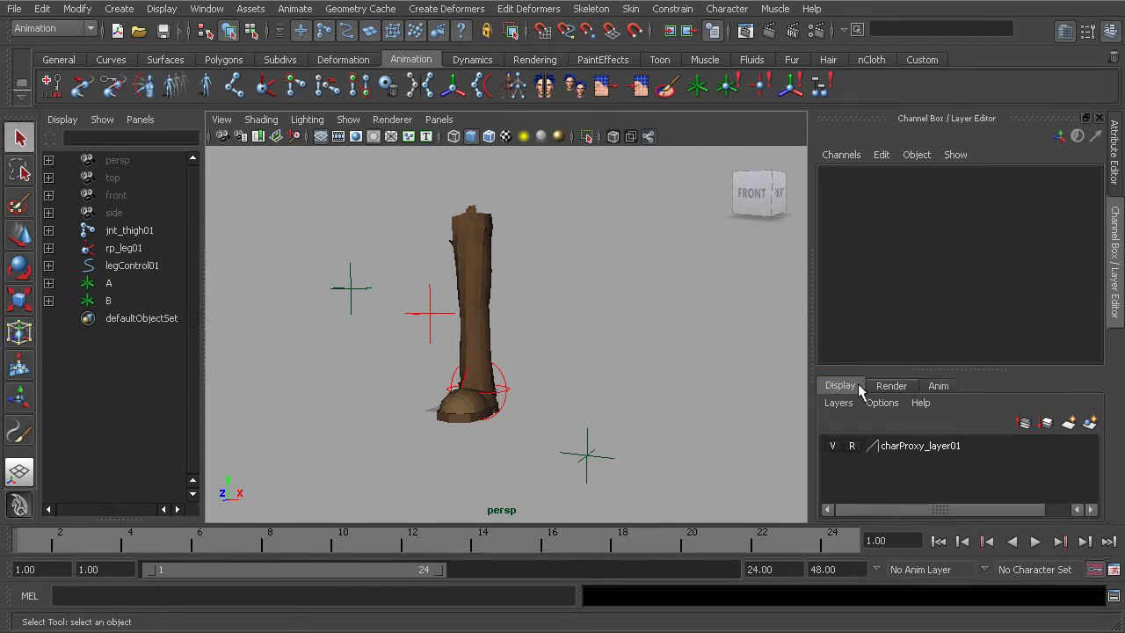
click(933, 386)
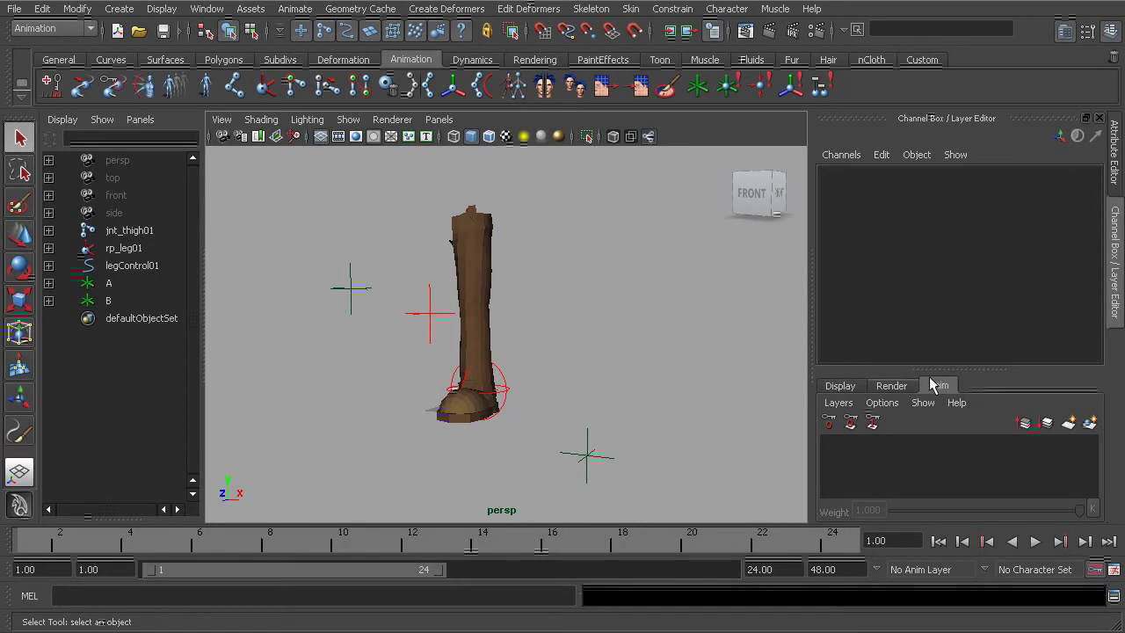
alt+drag(577, 358, 516, 341)
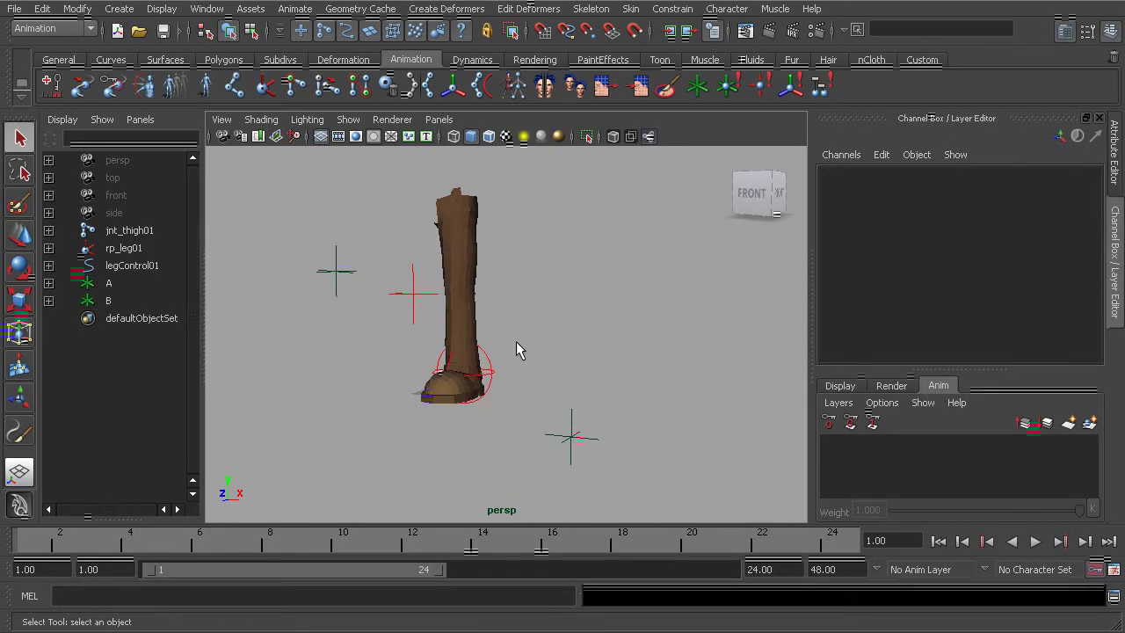
drag(308, 252, 358, 301)
click(551, 428)
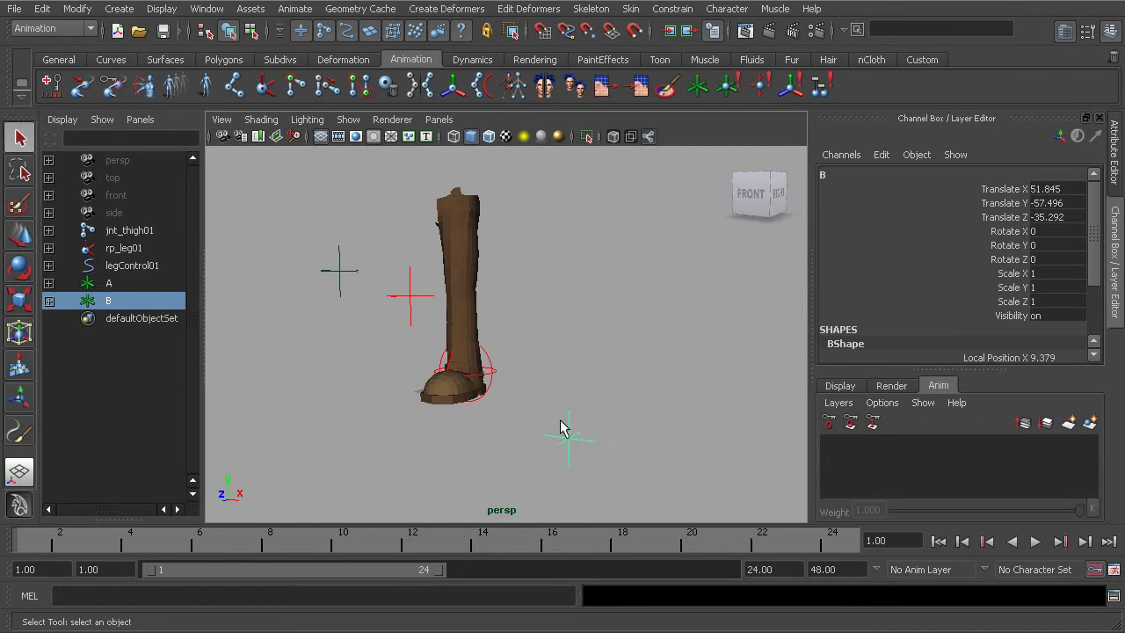
alt+drag(563, 428, 597, 414)
click(1038, 542)
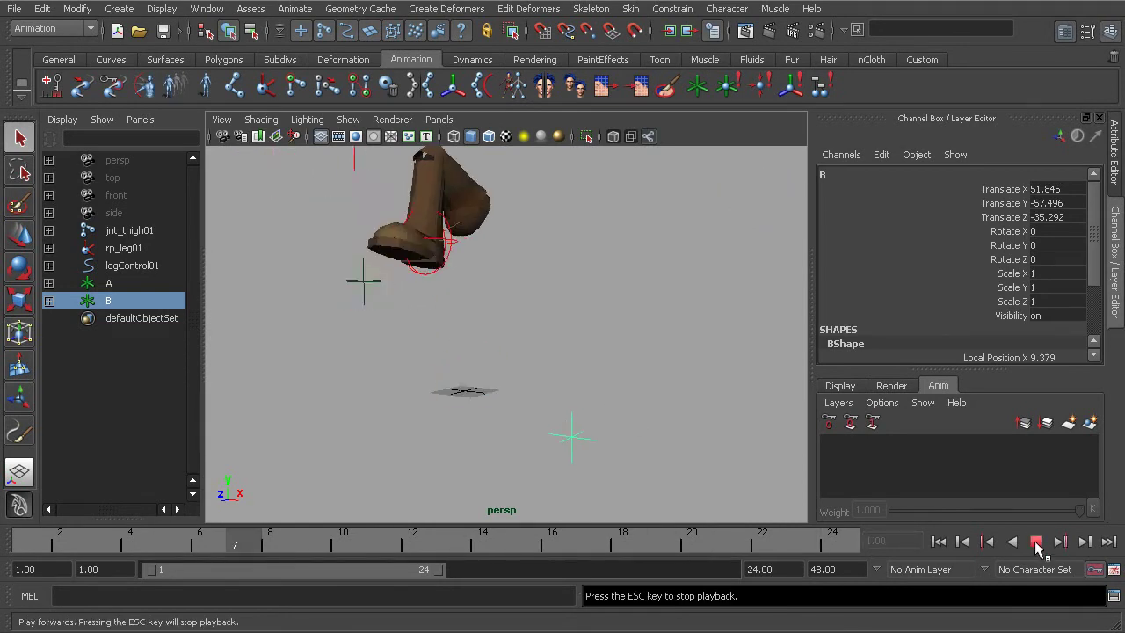
click(1037, 542)
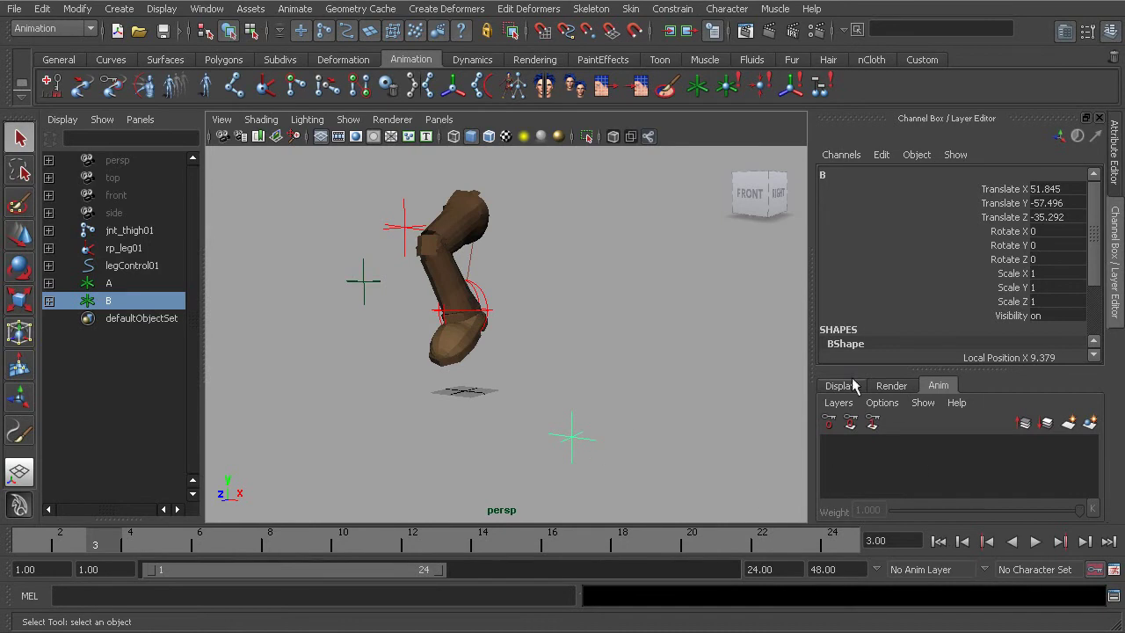
click(937, 541)
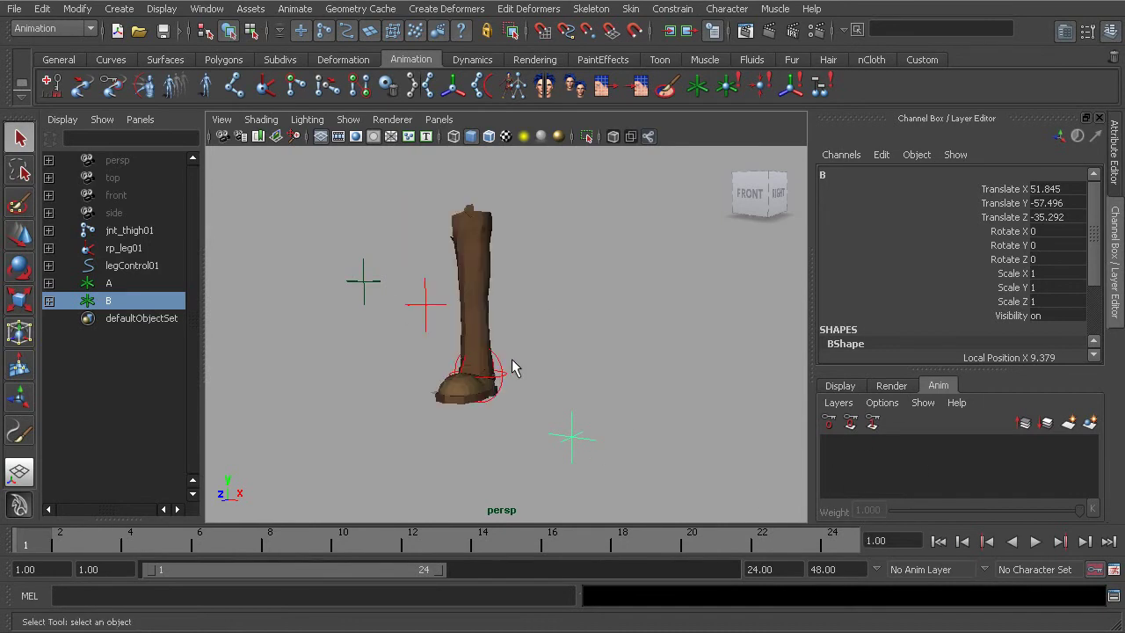
alt+drag(514, 369, 484, 302)
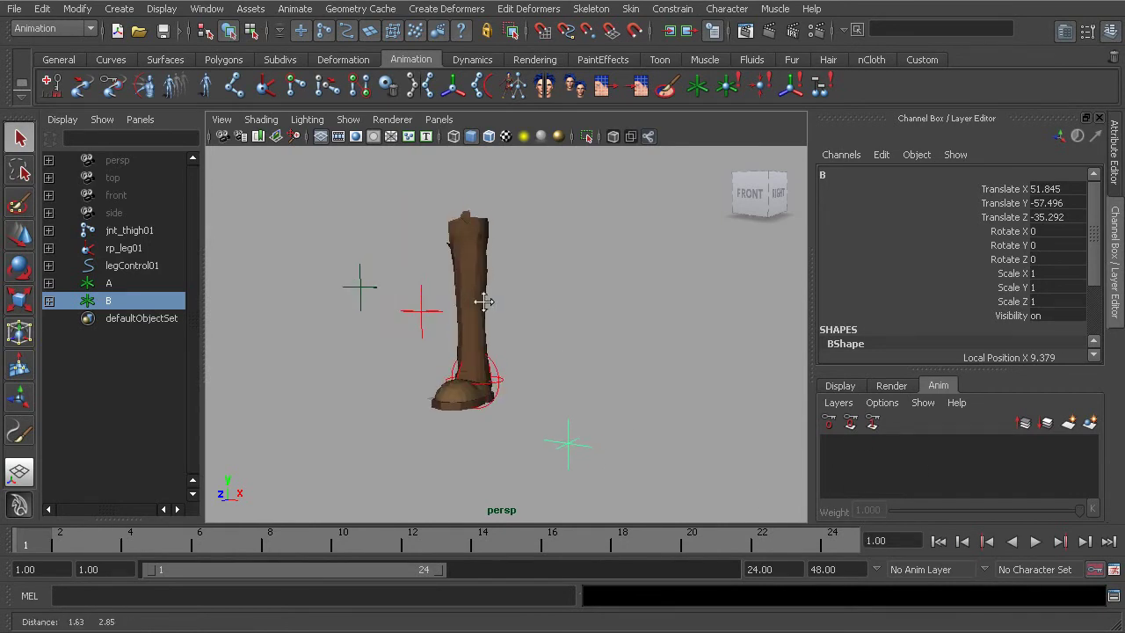
Step: Review the animation layer choices in Point Constraint Options, then close the window
click(673, 9)
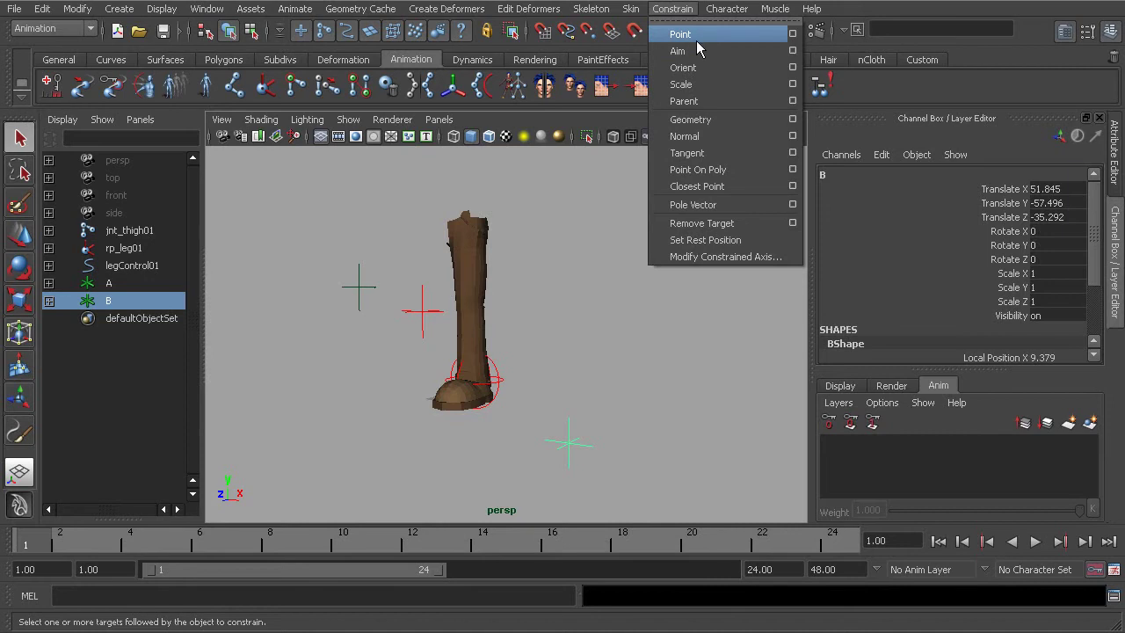
click(580, 275)
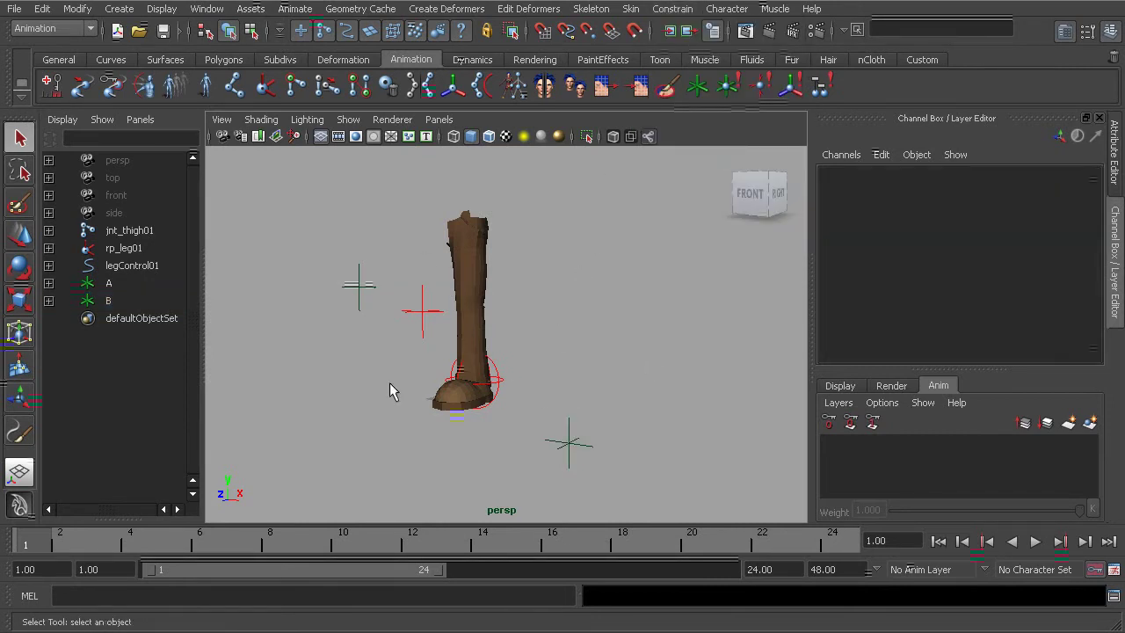
click(672, 8)
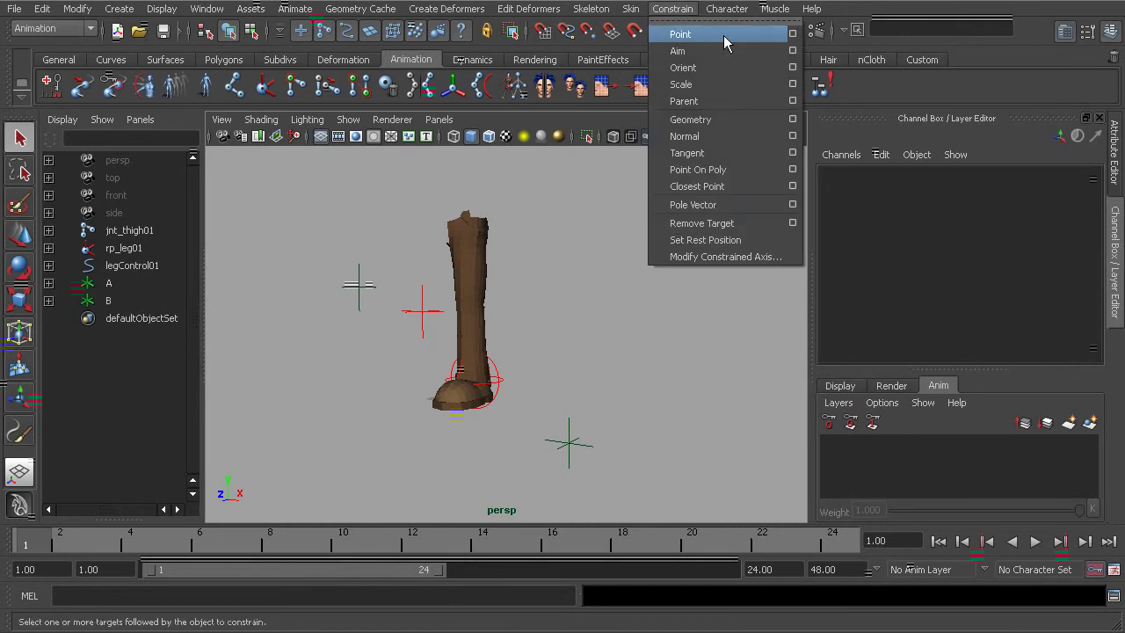
click(793, 35)
drag(393, 283, 405, 224)
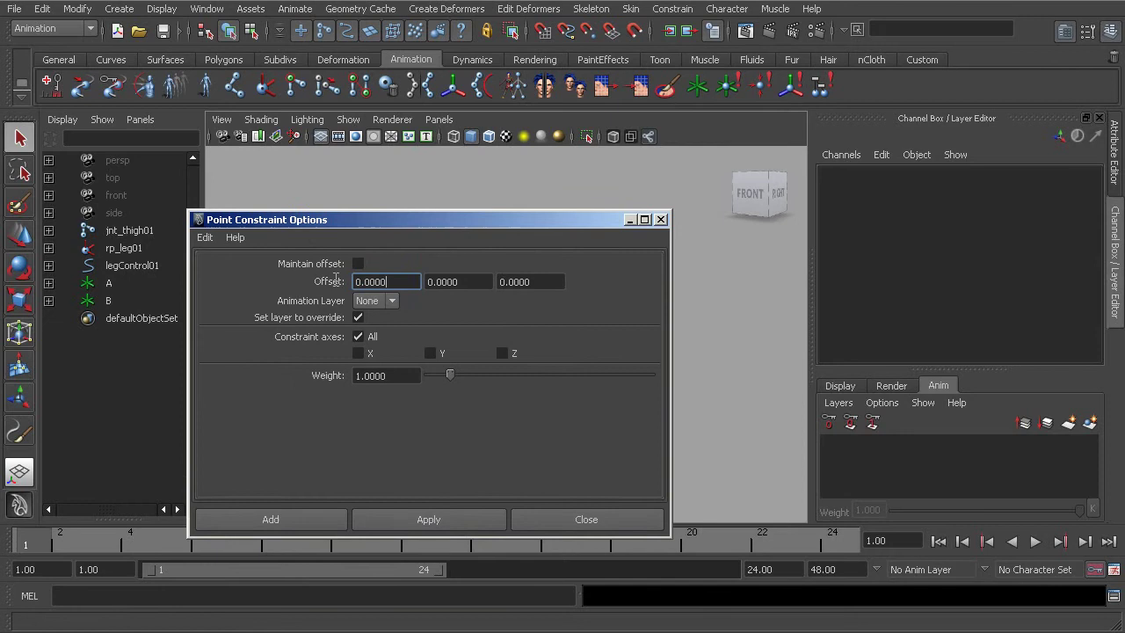
click(367, 302)
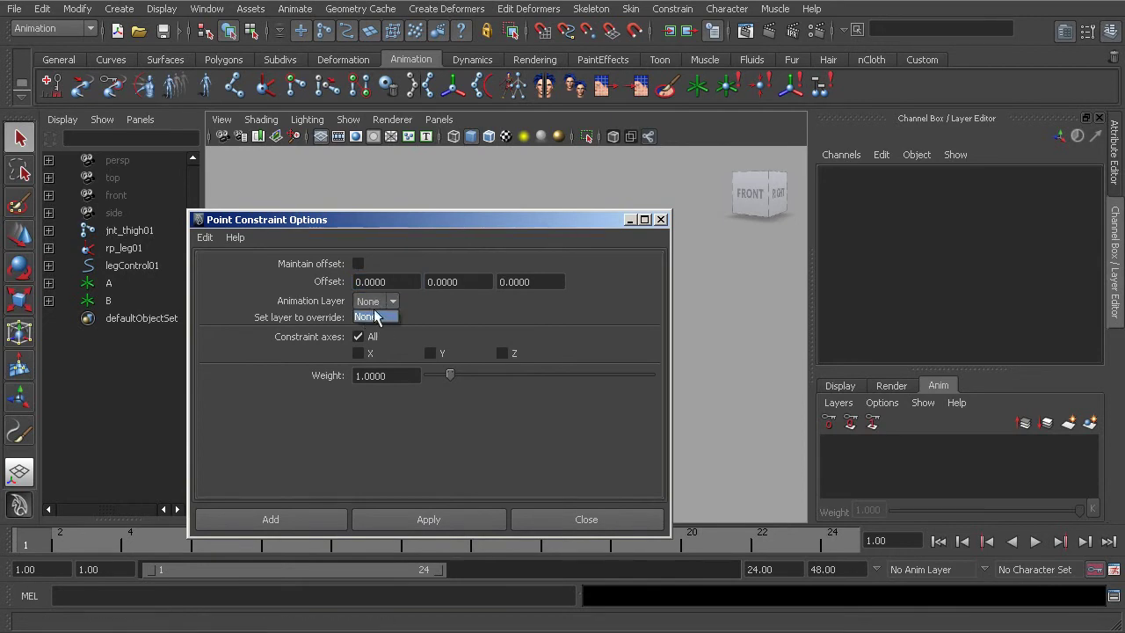
click(584, 224)
click(630, 220)
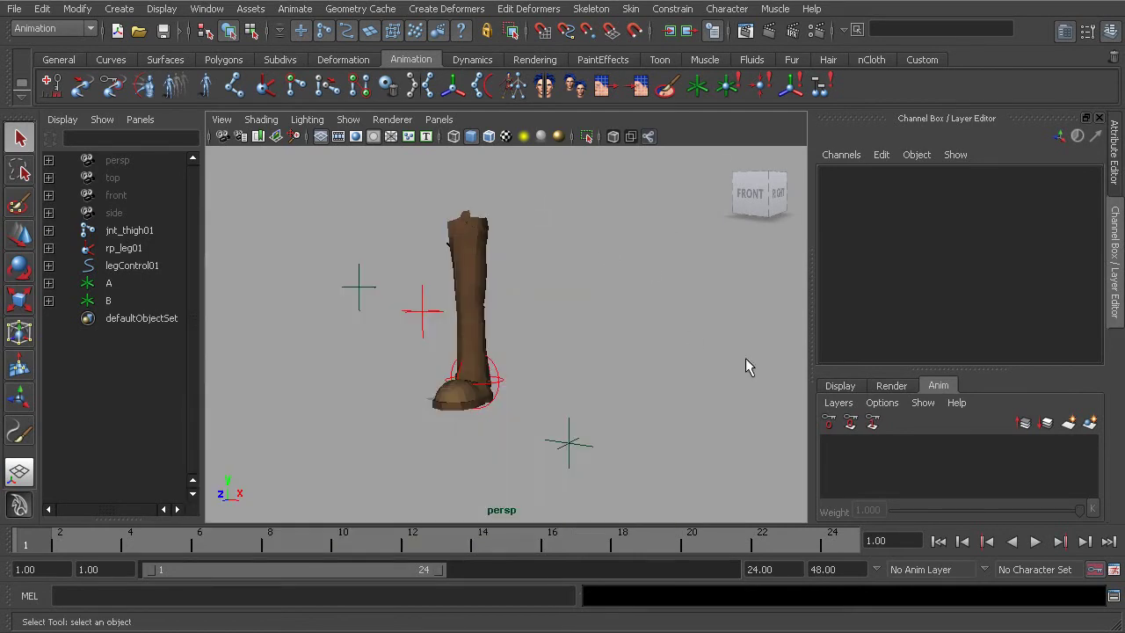
Step: Create two empty layers, renaming AnimLayer1 to B_layer and AnimLayer2 to A_layer
click(1069, 425)
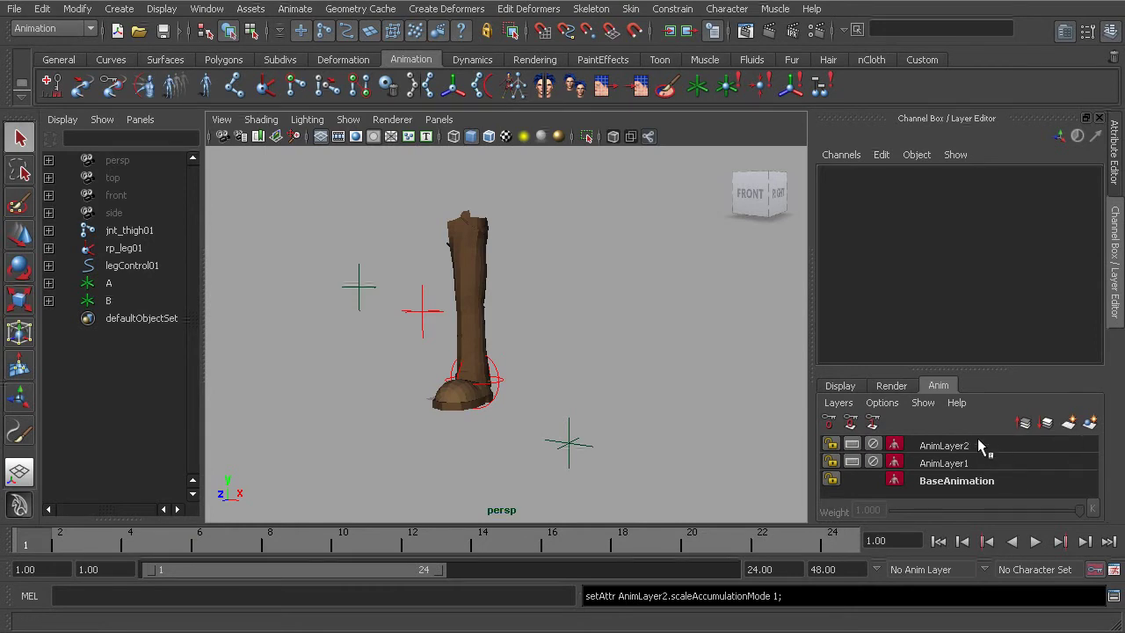
click(960, 463)
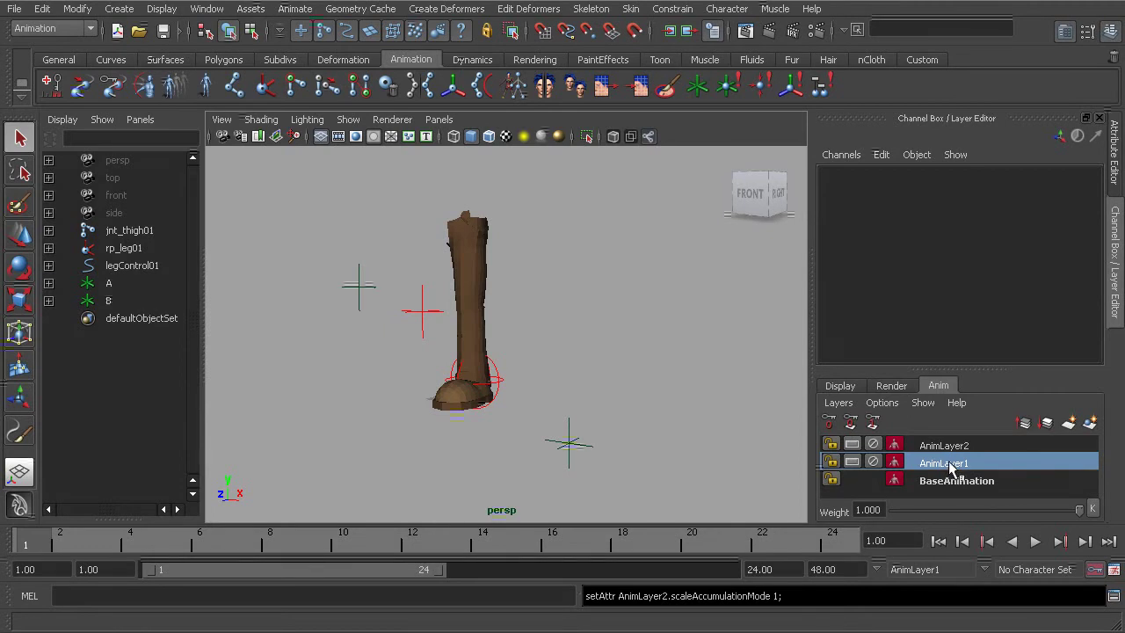
double_click(951, 465)
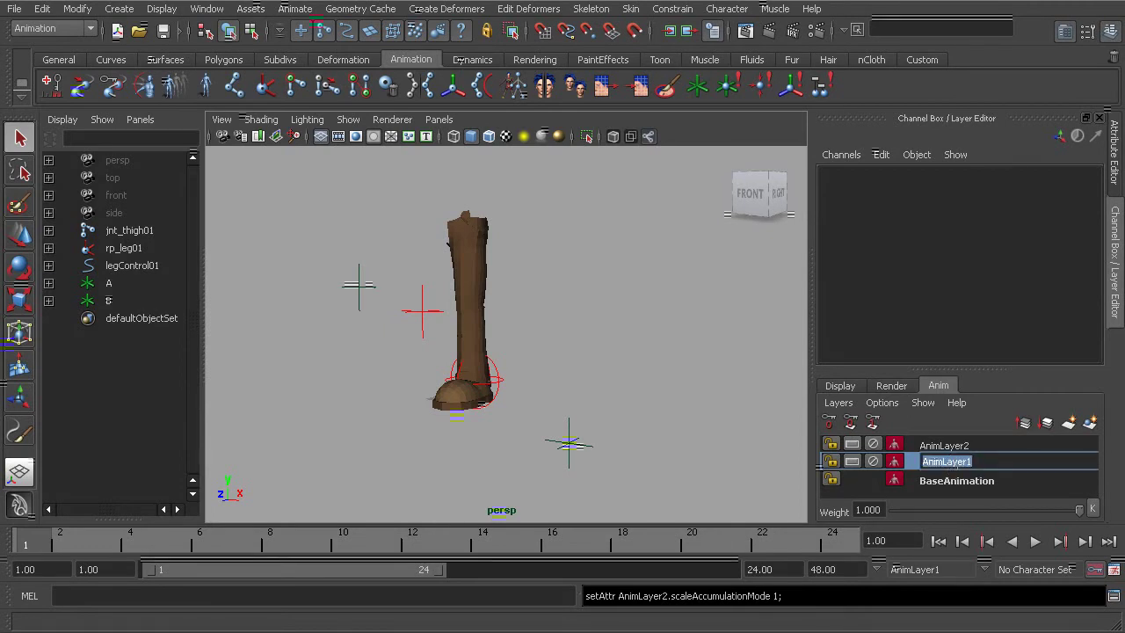
text(B)
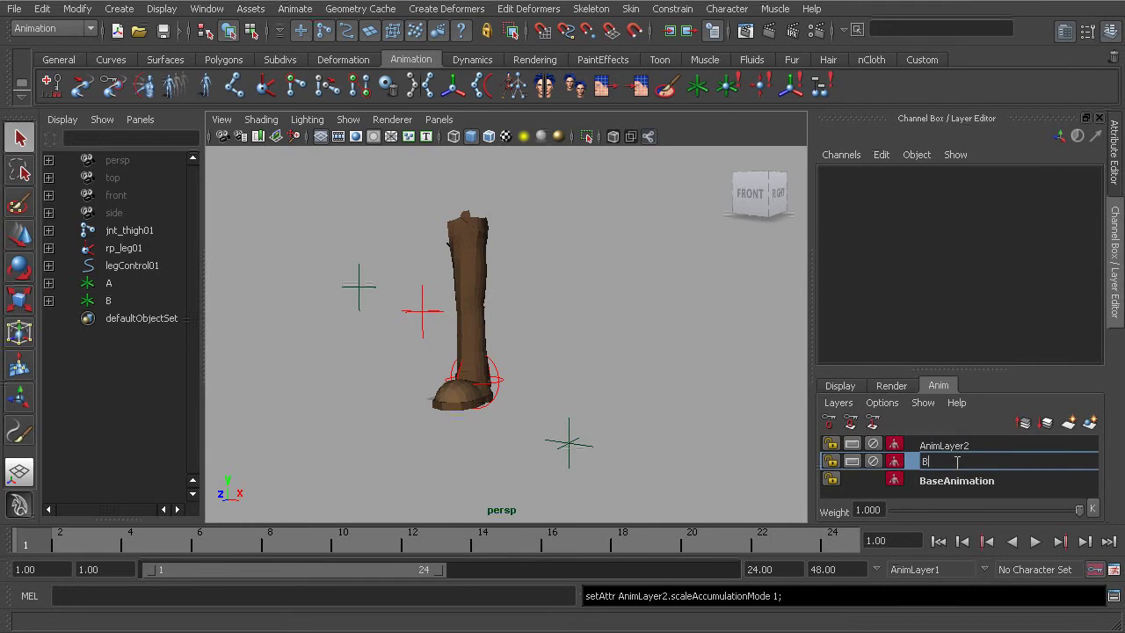
text(_layer)
key(Return)
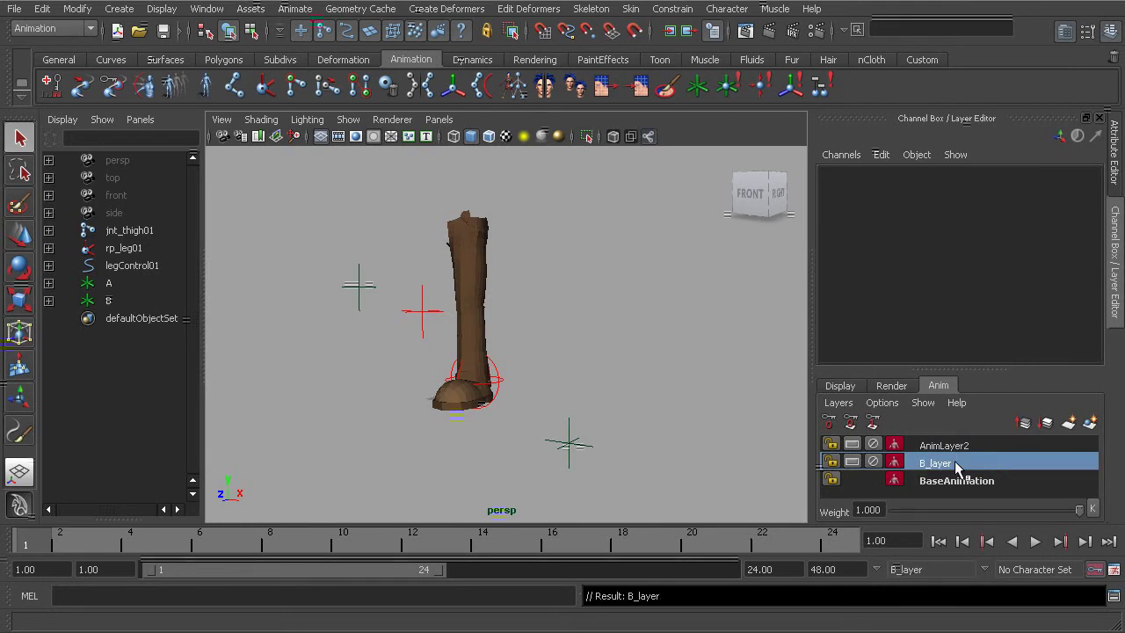
double_click(953, 446)
text(A)
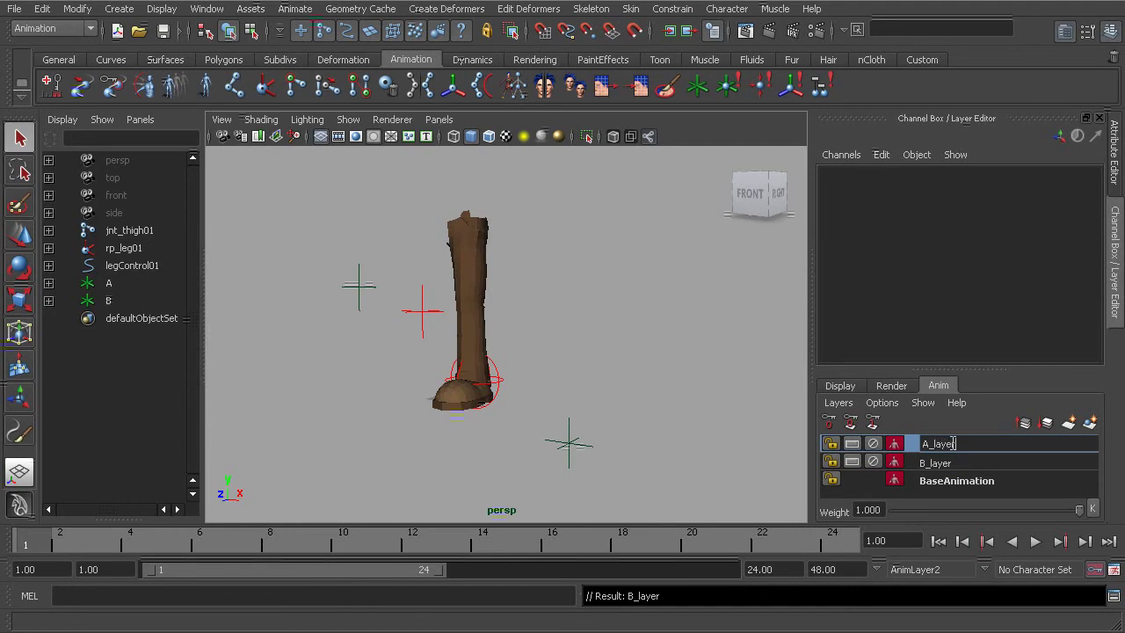
key(Return)
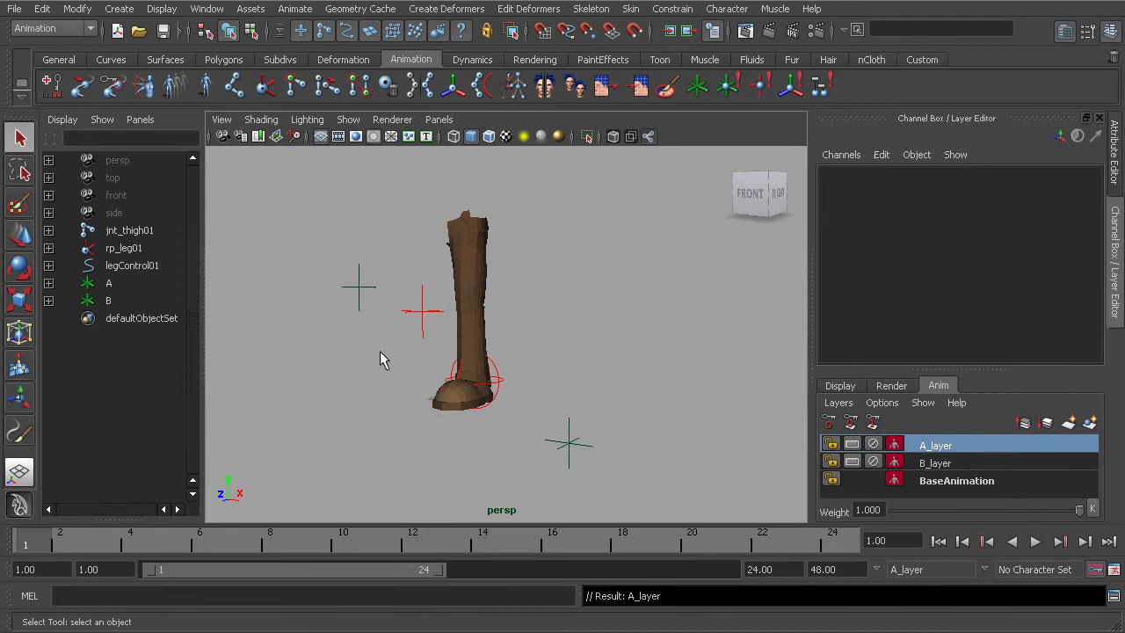
Step: Select locator A, add legControl01 to the selection, and frame them
drag(330, 262, 385, 311)
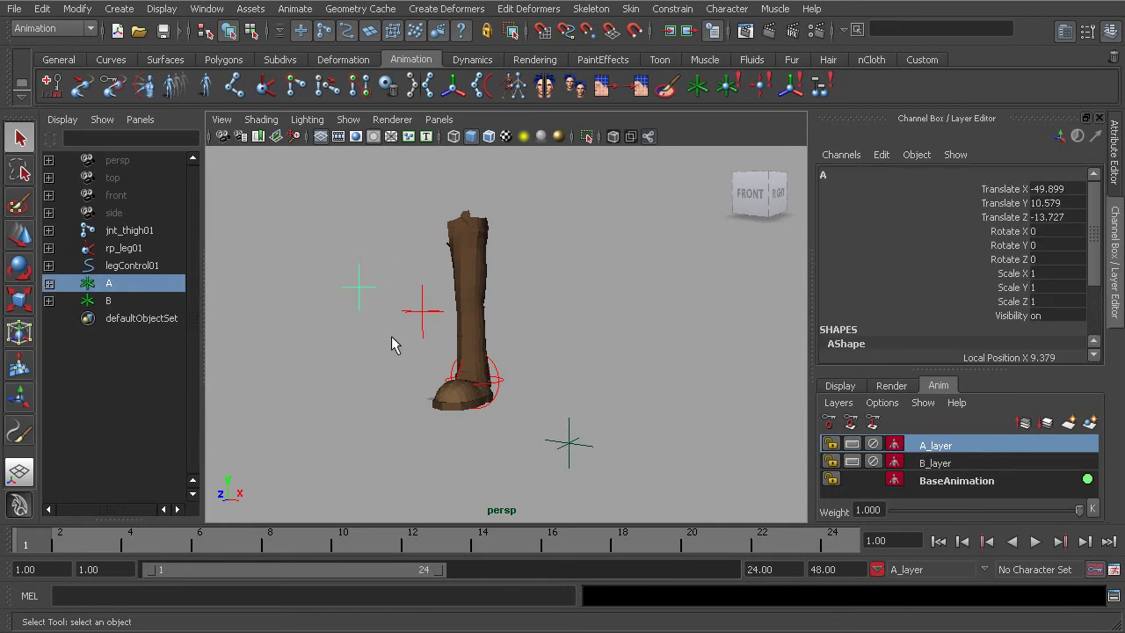
drag(545, 433, 591, 468)
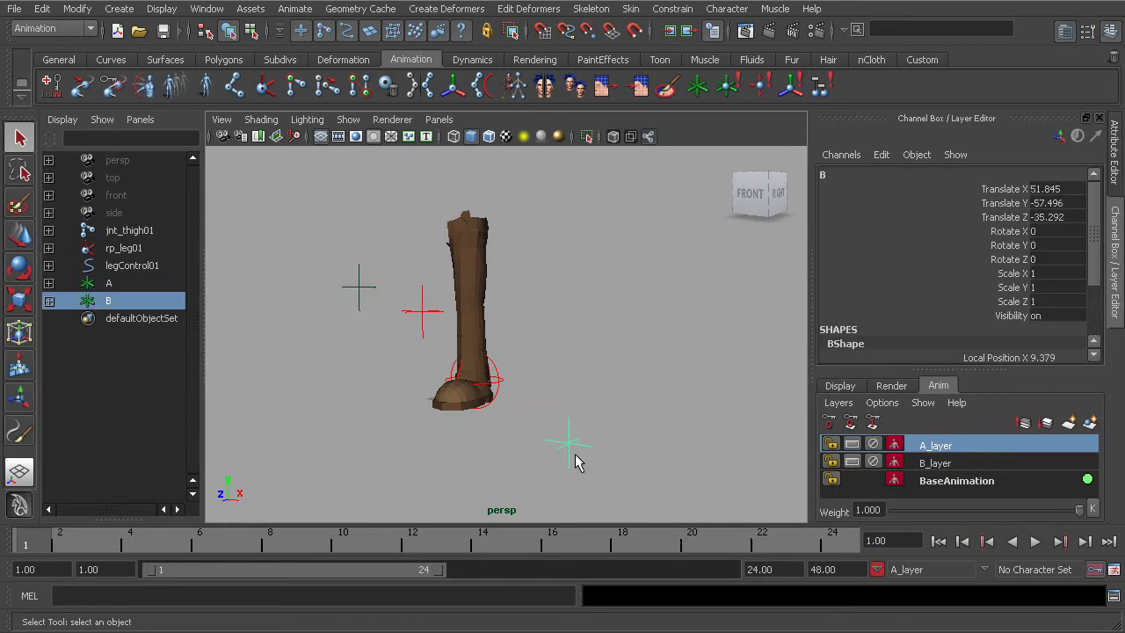
scroll(545, 384, up, 5)
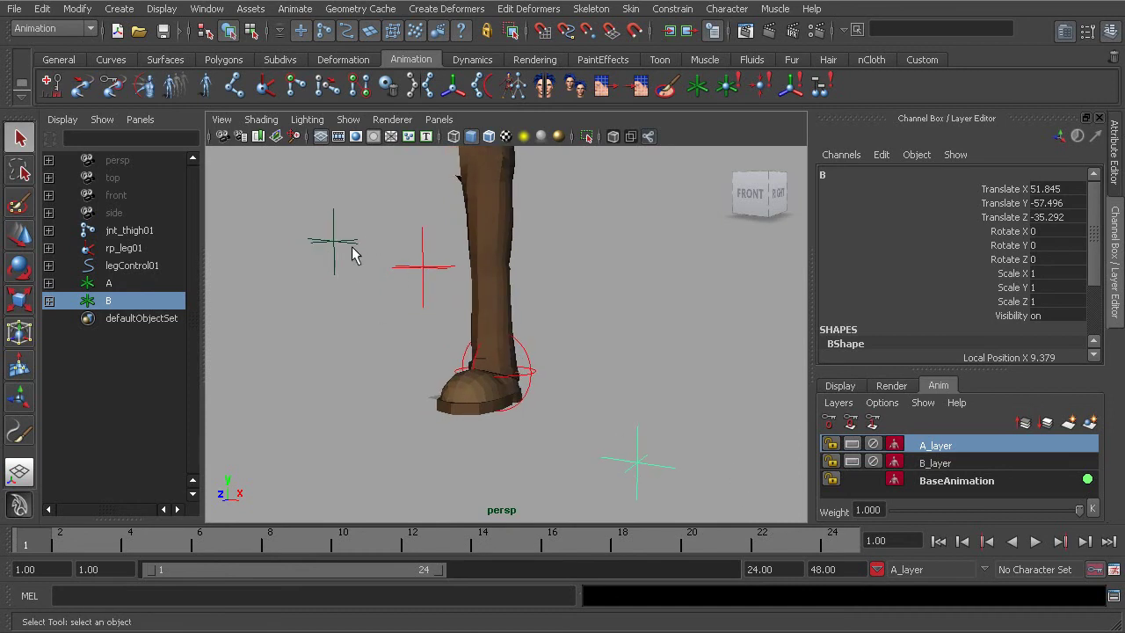
drag(311, 205, 362, 269)
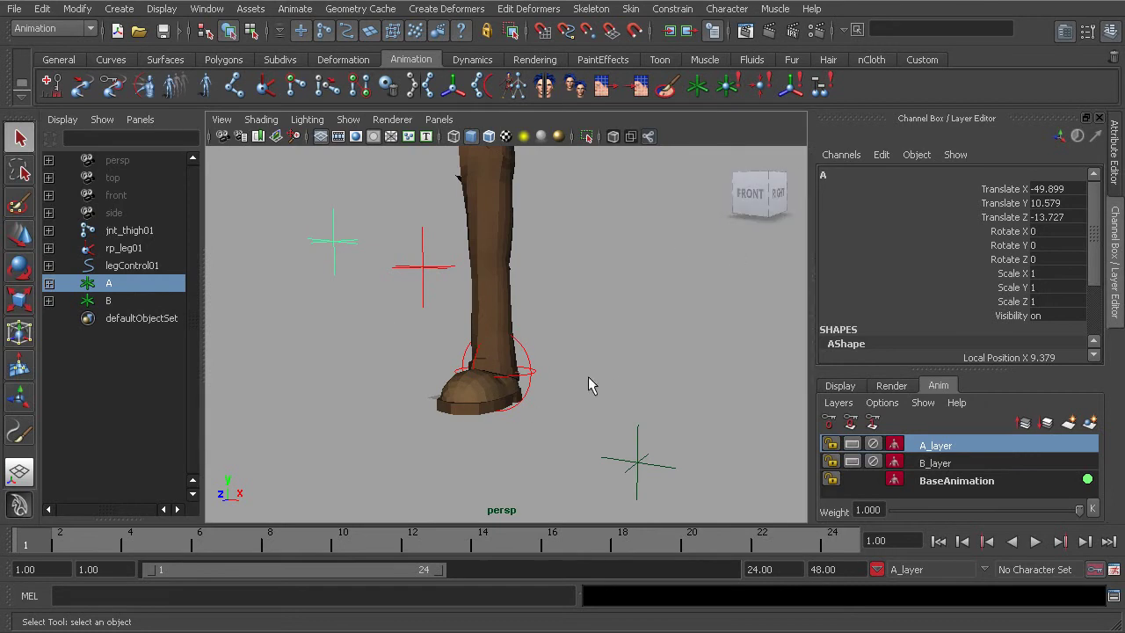
shift+click(528, 368)
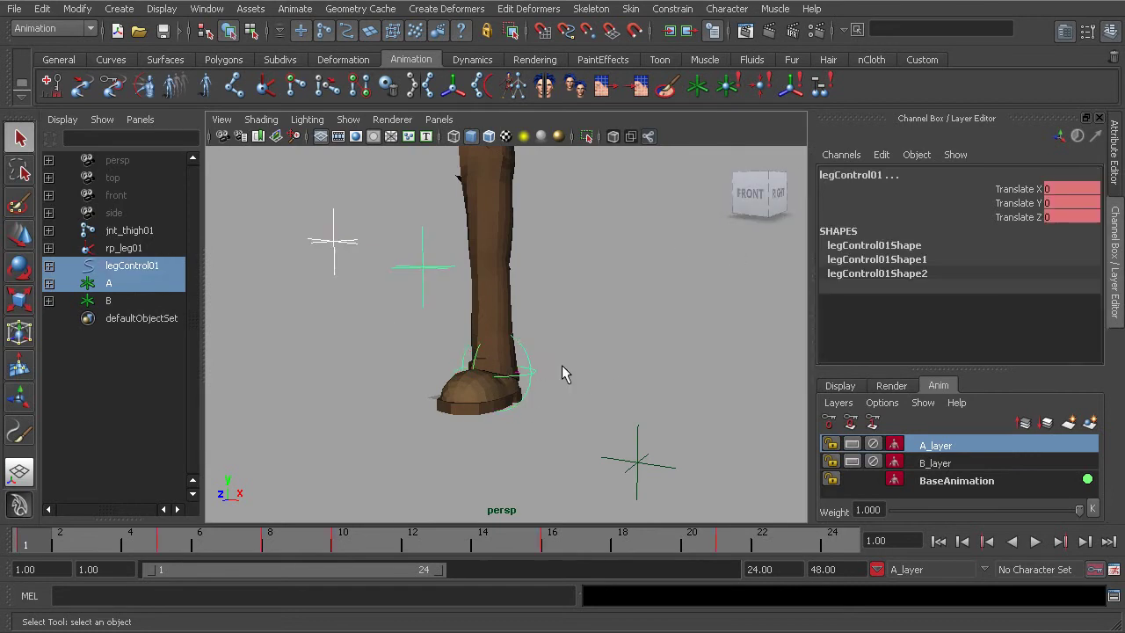
key(f)
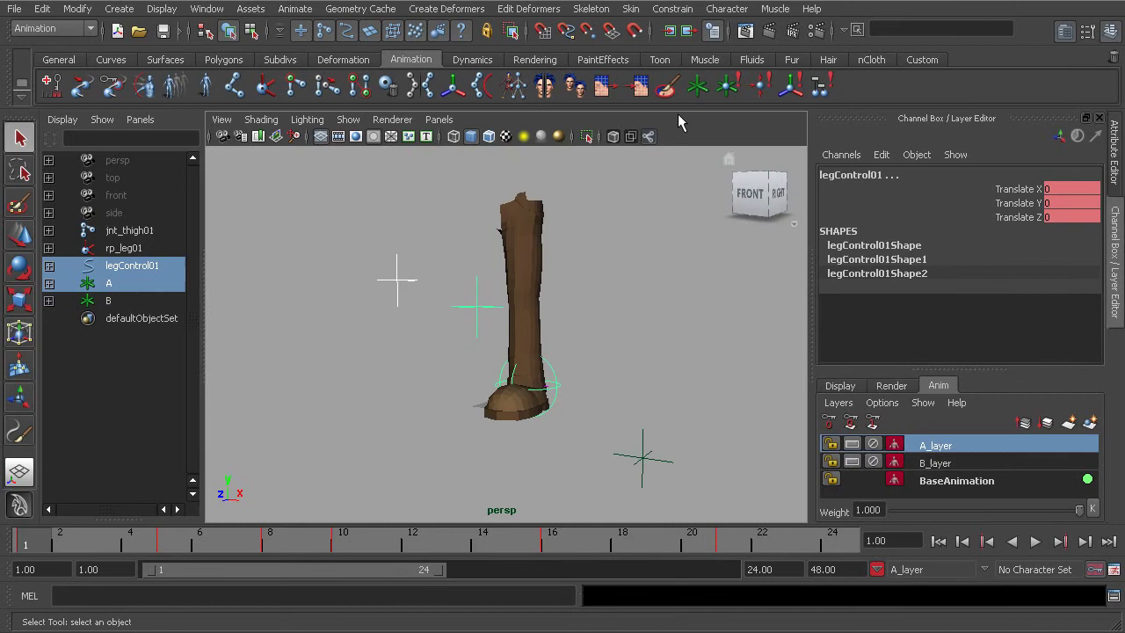
Step: Point-constrain legControl01 to locator A on A_layer with Set layer to override on
click(670, 10)
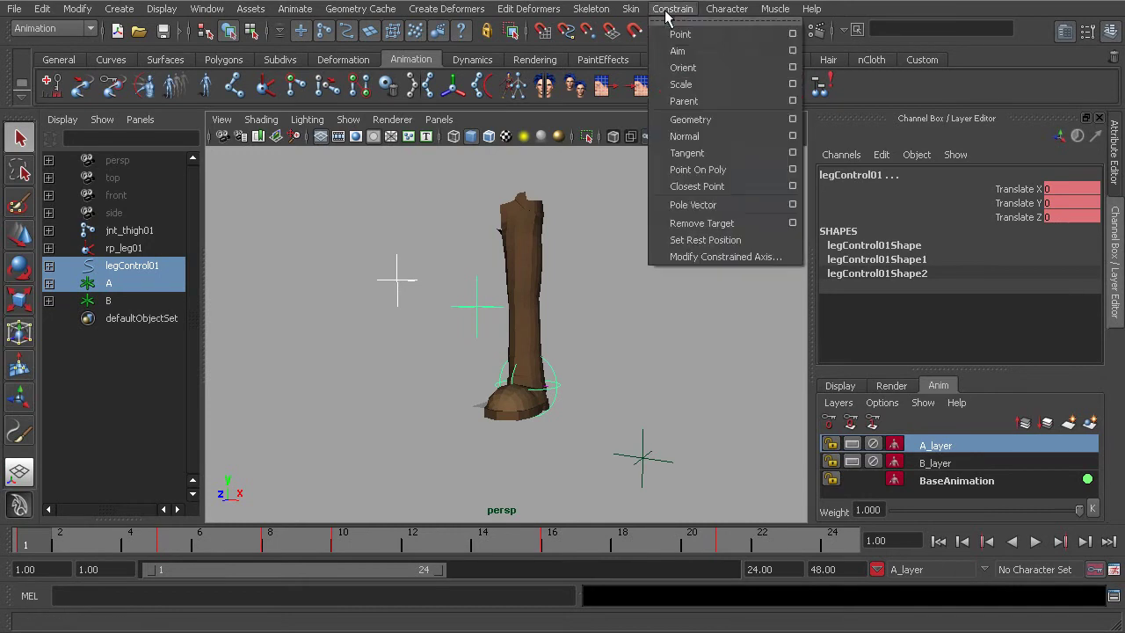
click(793, 34)
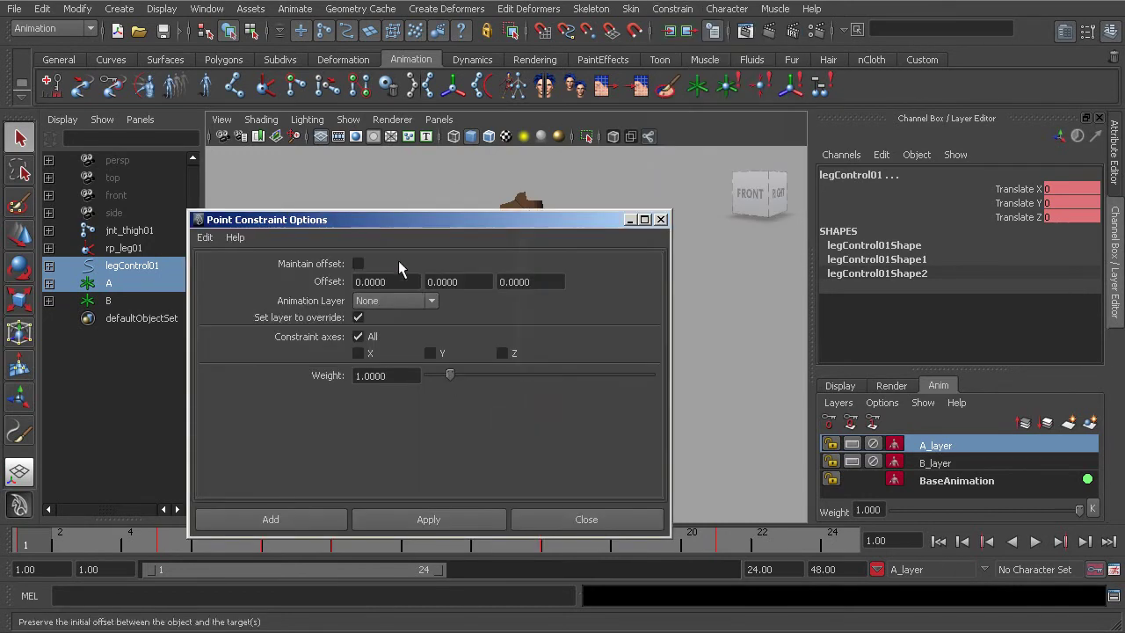
drag(397, 219, 361, 130)
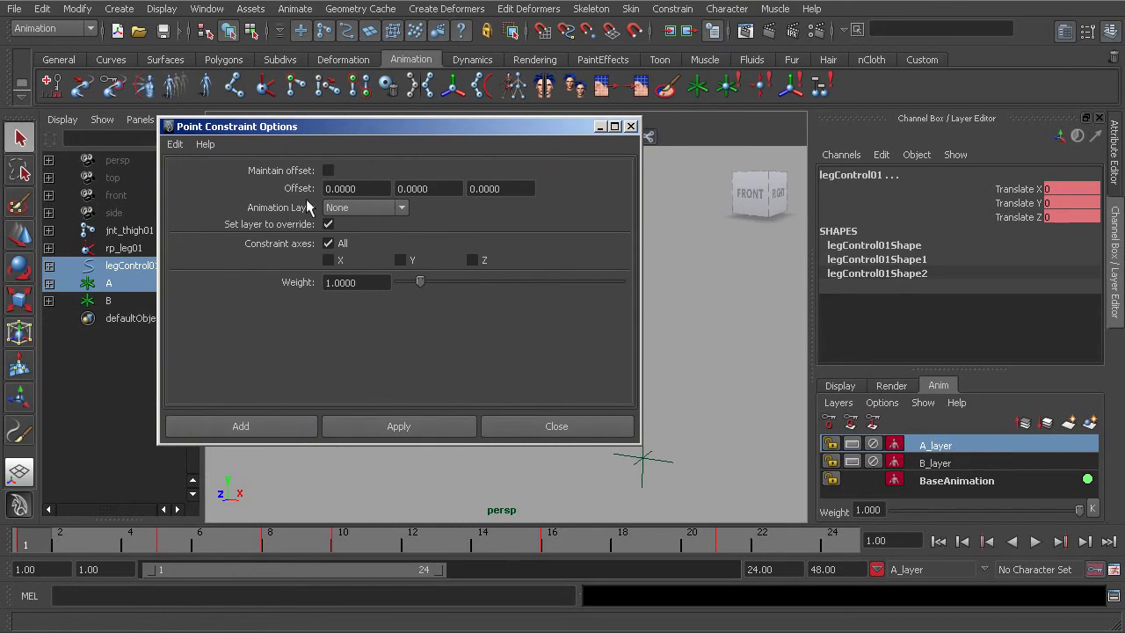
click(362, 207)
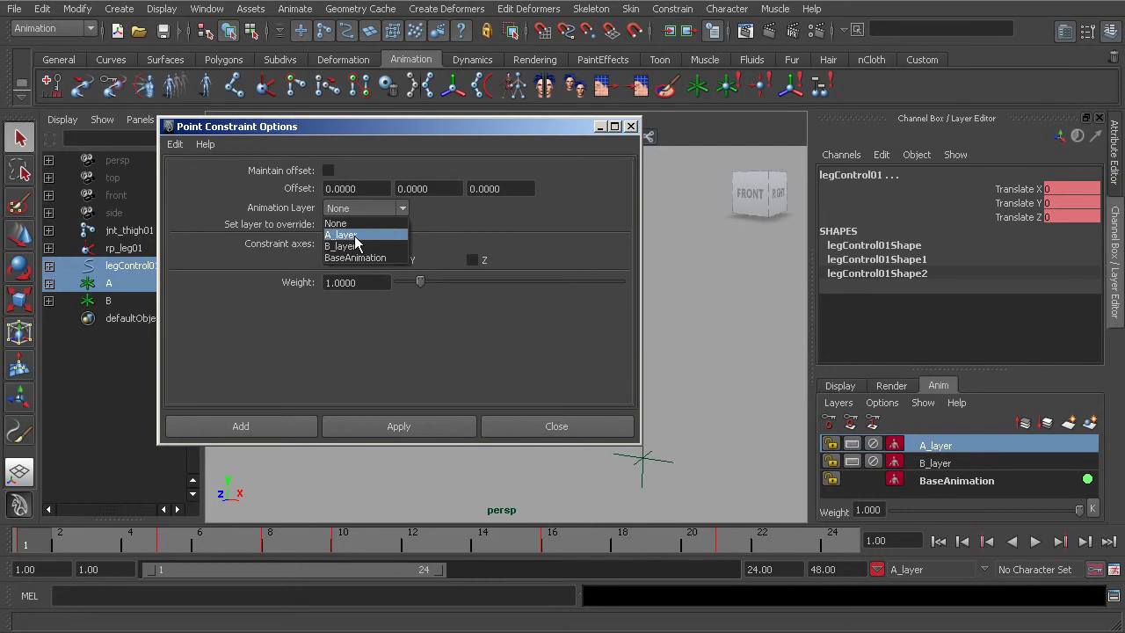
click(354, 236)
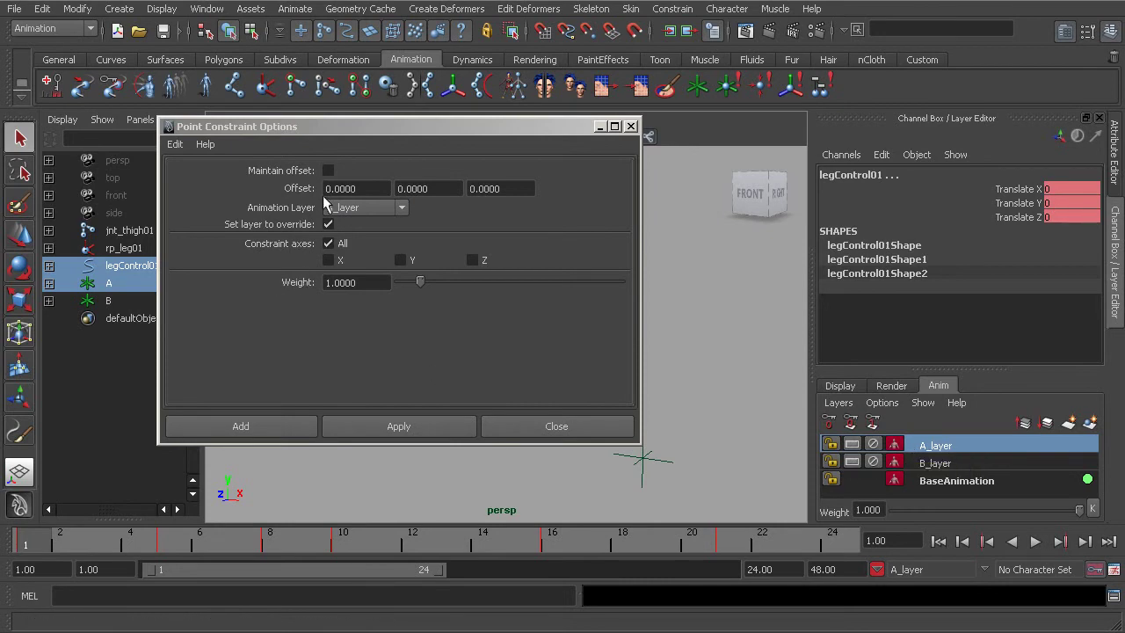
click(390, 427)
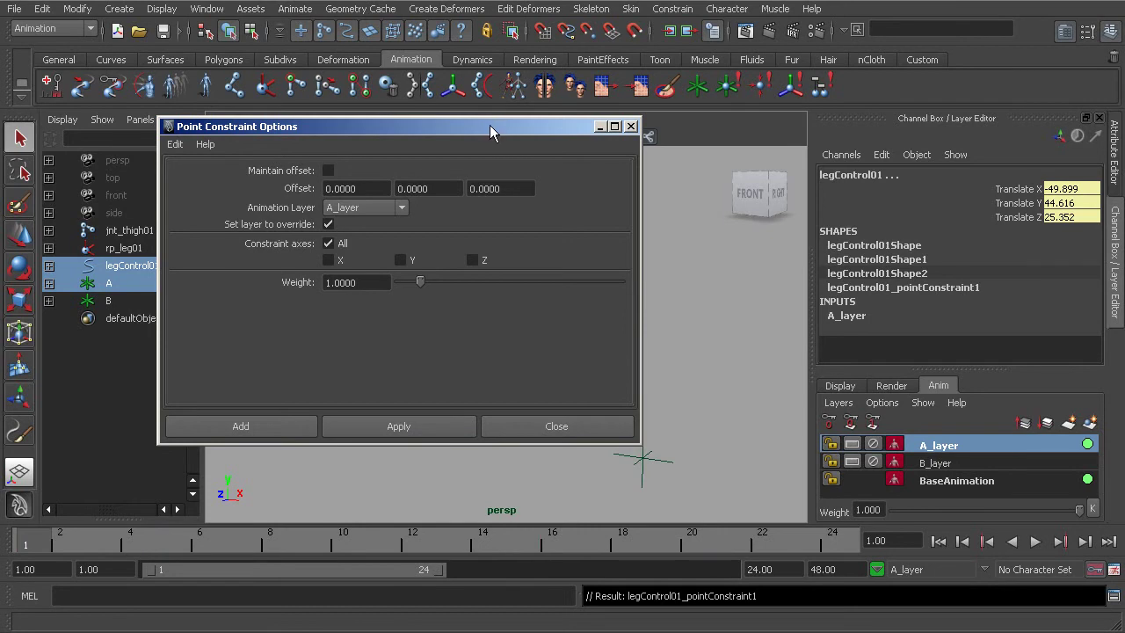
drag(489, 125, 557, 372)
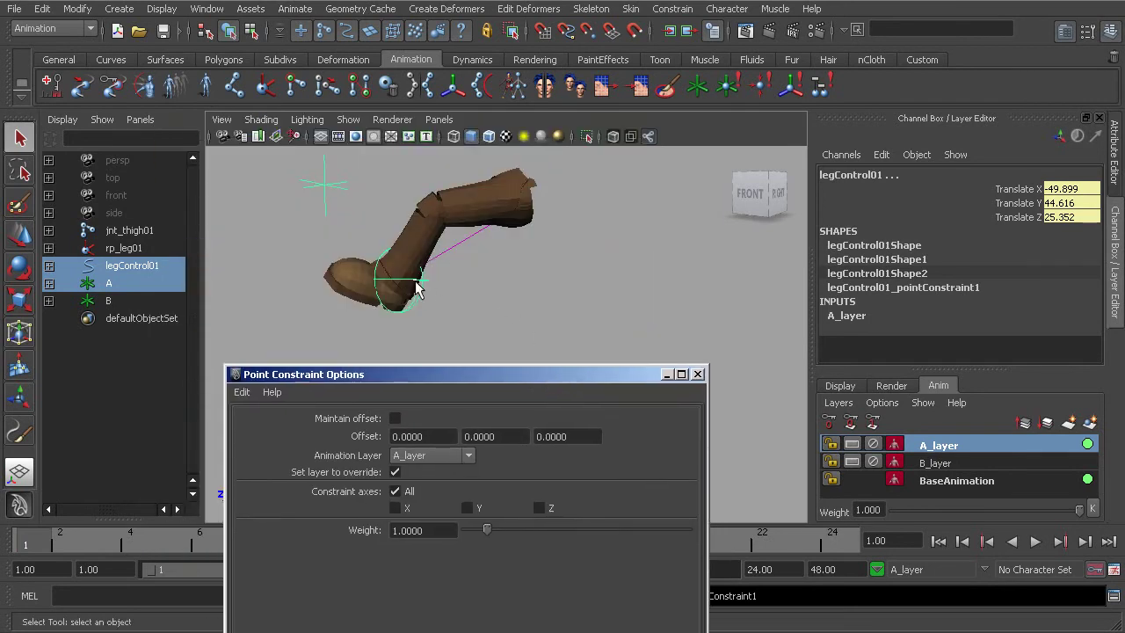
Step: Frame all and play back the constrained leg, stopping at frame 16
click(667, 375)
key(a)
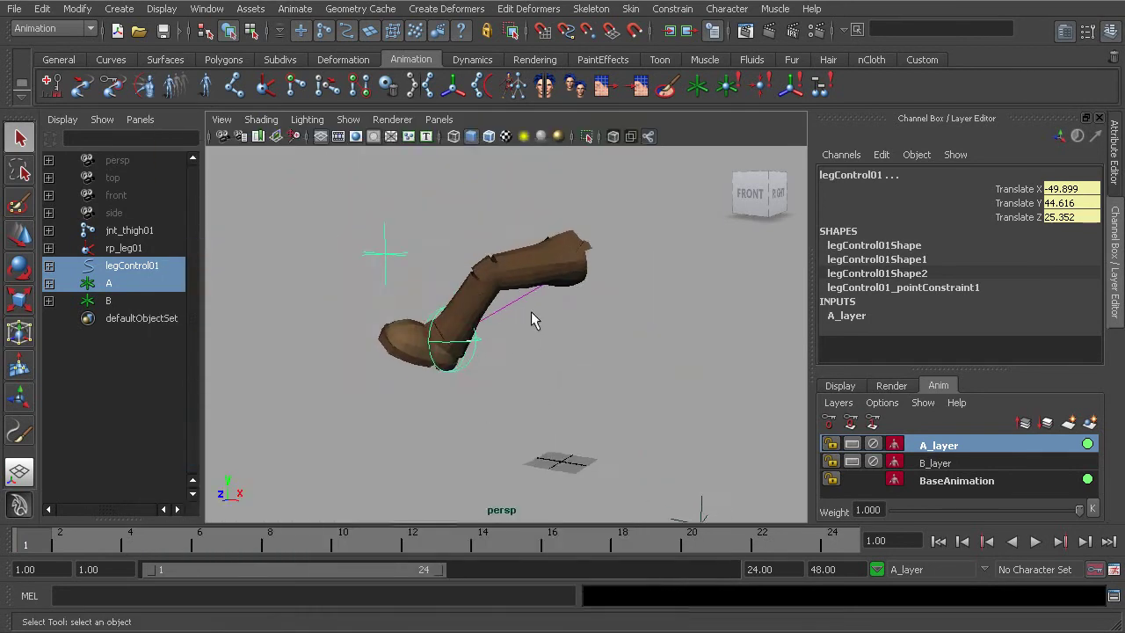
click(1037, 542)
click(1037, 542)
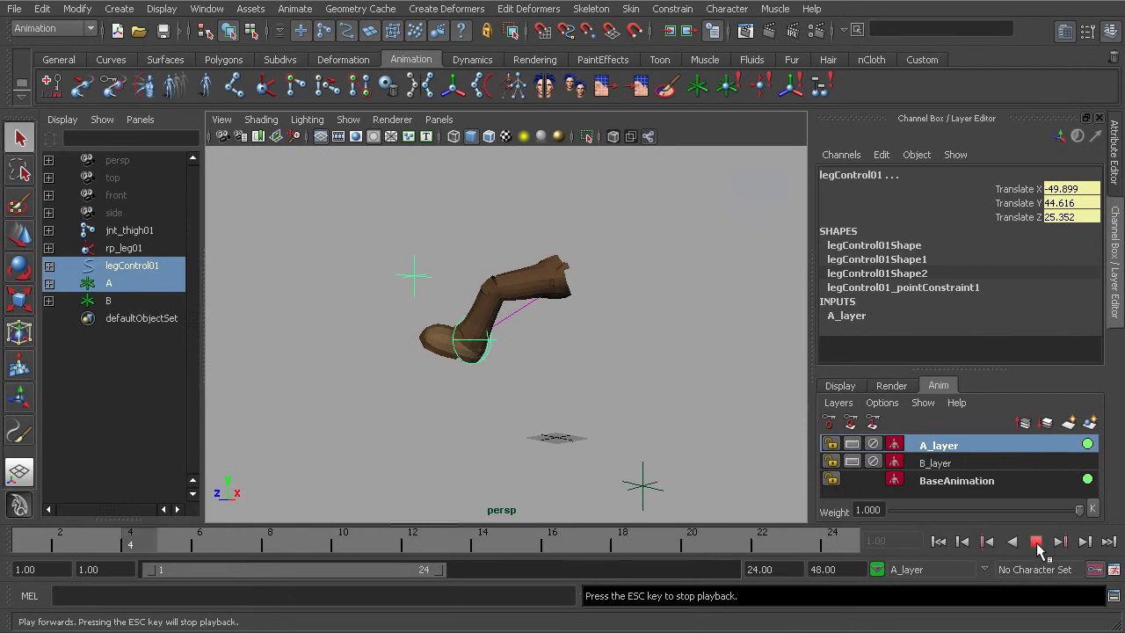
click(1037, 542)
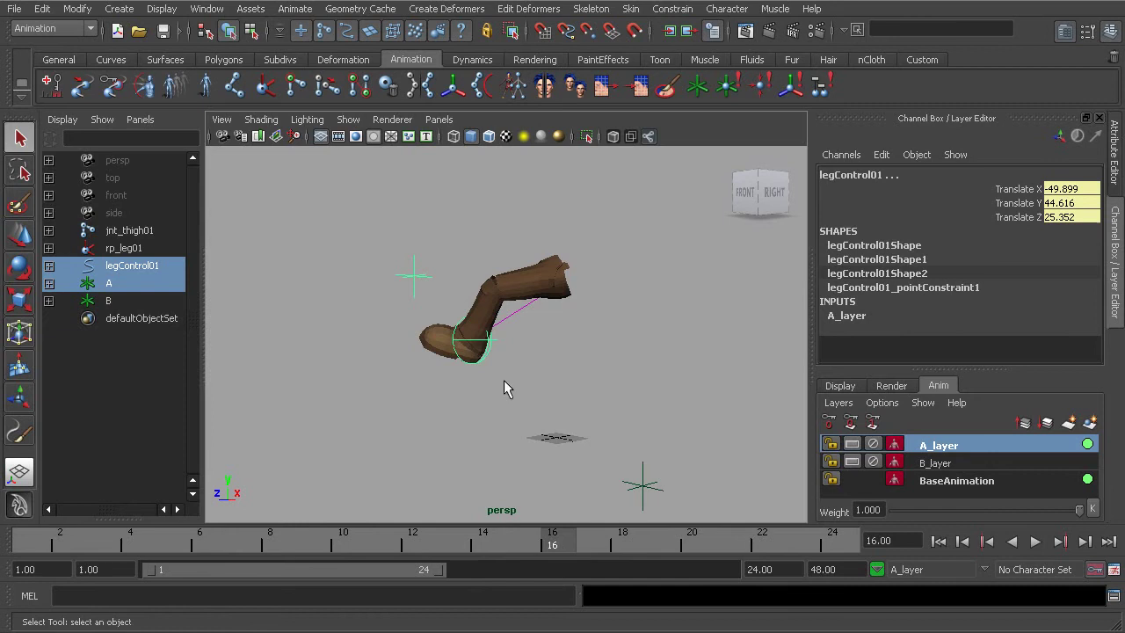
alt+drag(468, 367, 489, 352)
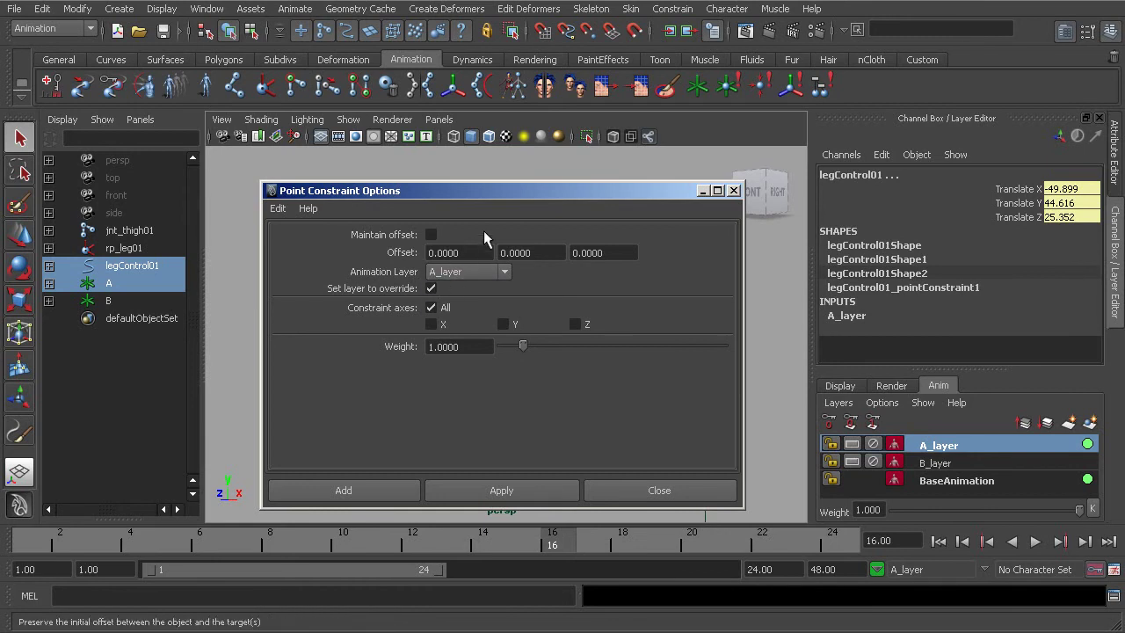
Step: Undo the locator A constraint and reapply it on A_layer with Set layer to override unchecked
drag(514, 192, 475, 395)
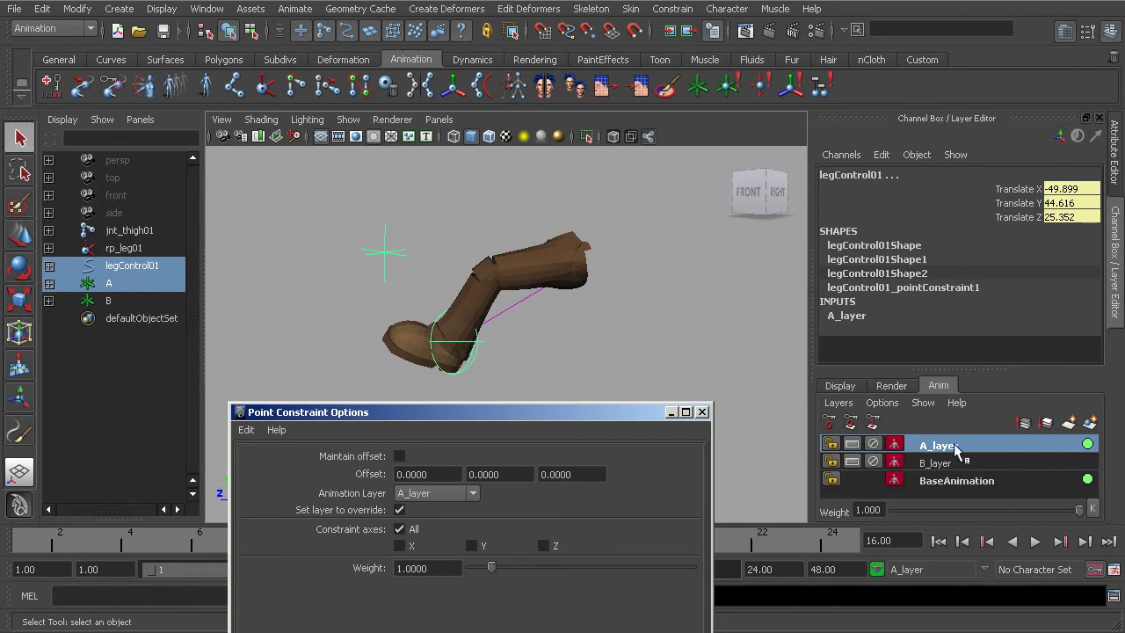
click(872, 444)
key(ctrl+z)
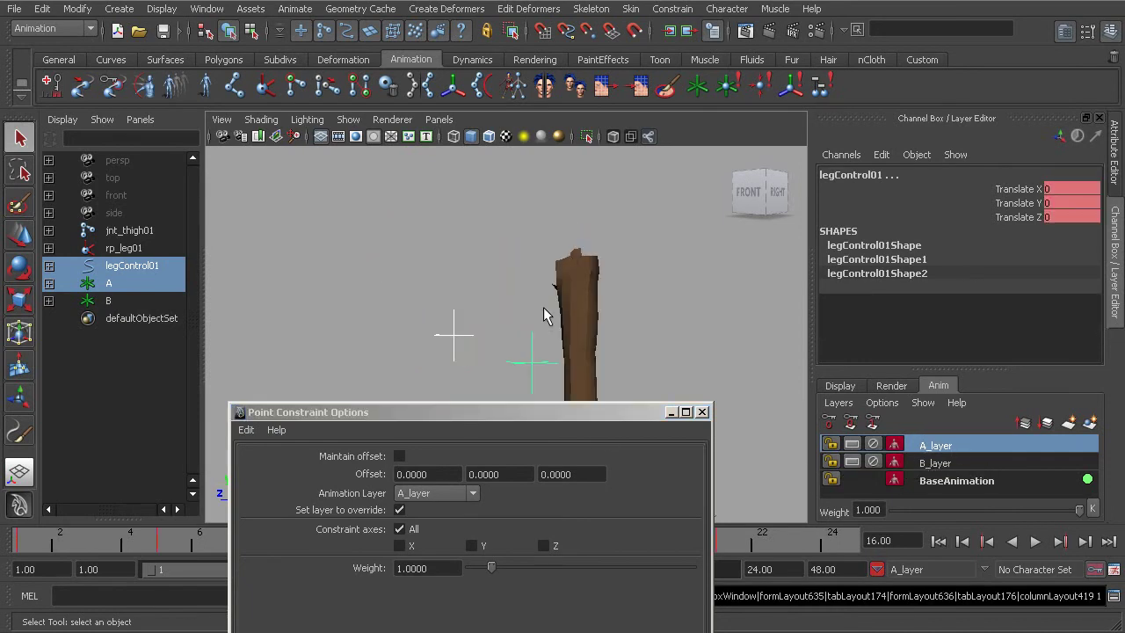
drag(505, 410, 462, 281)
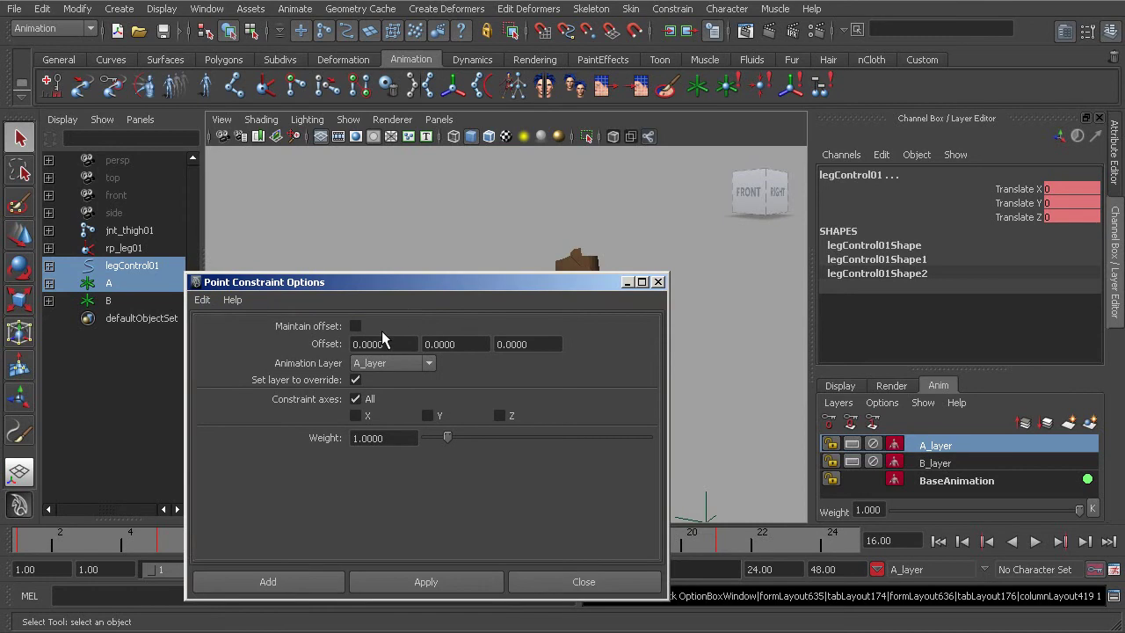
click(355, 381)
click(427, 581)
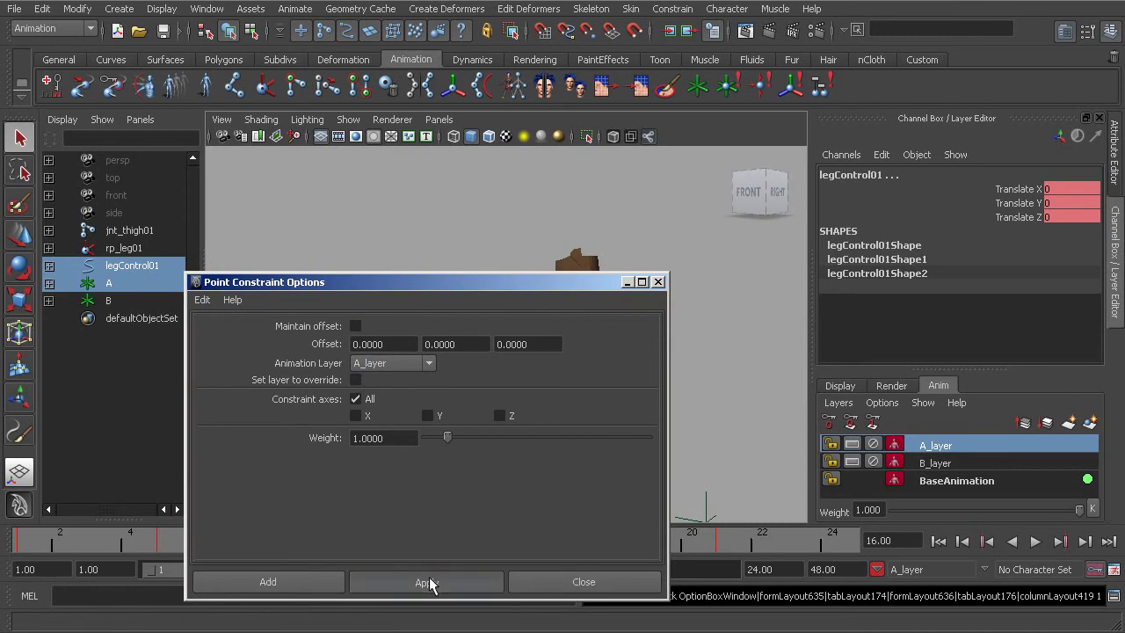
click(627, 282)
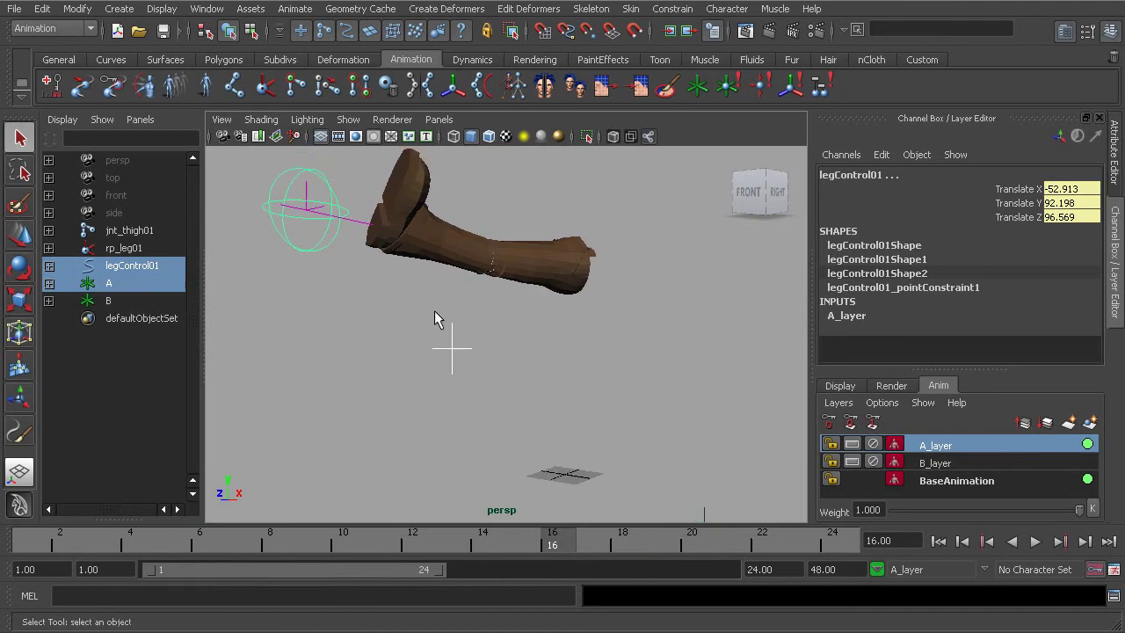
Step: Deselect all, play the animation from frame 1, and scrub to frame 17
click(376, 299)
click(938, 541)
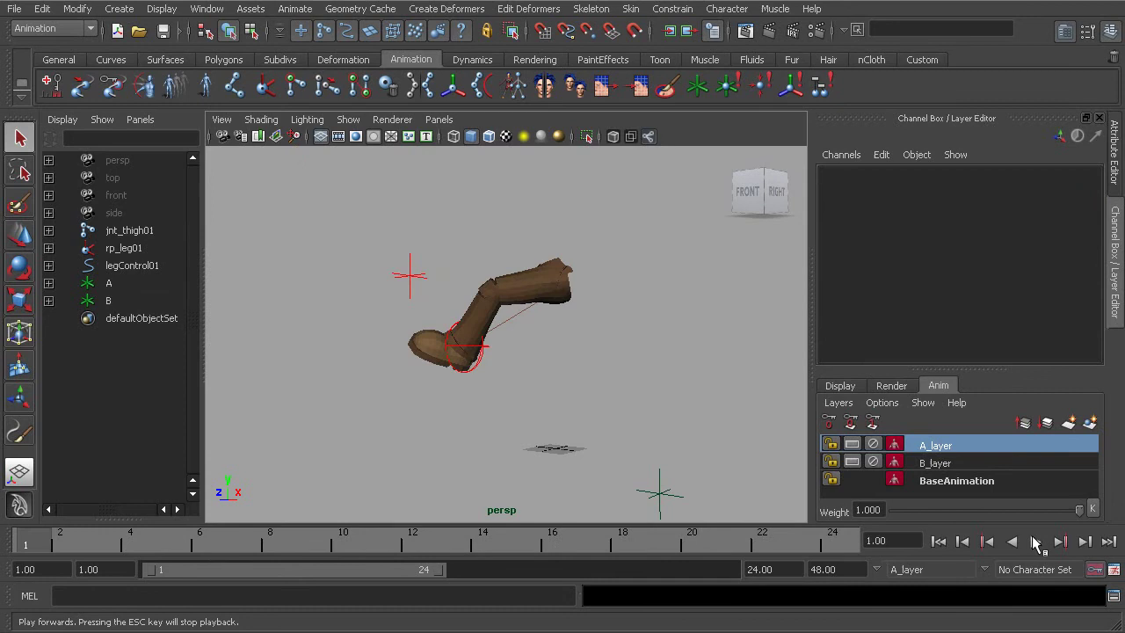
click(1035, 541)
click(1035, 541)
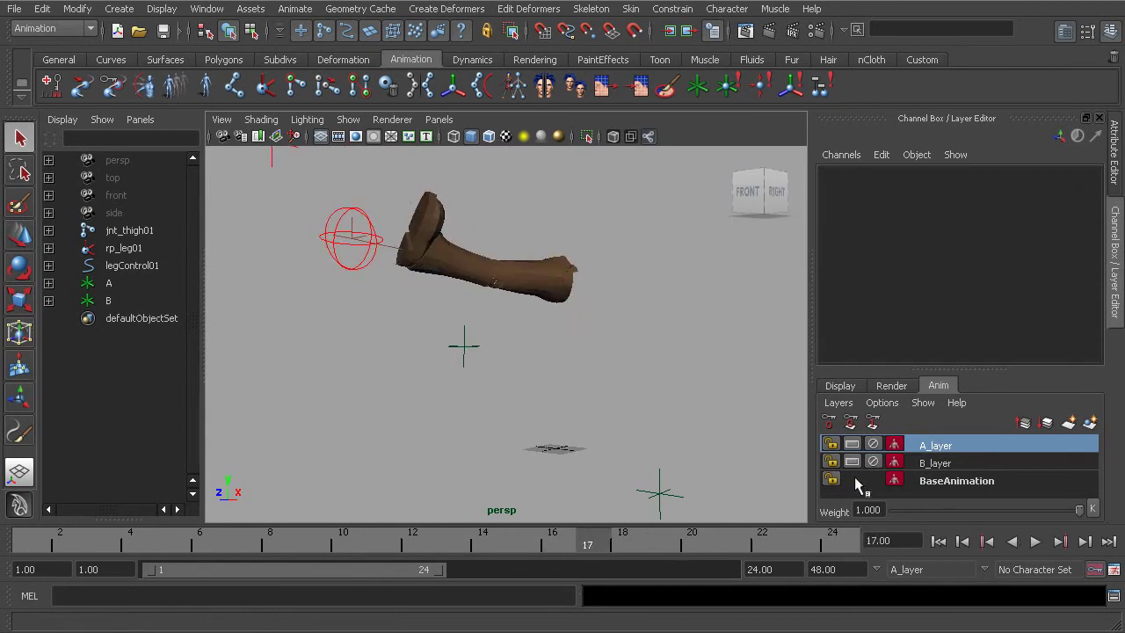
drag(40, 538, 347, 541)
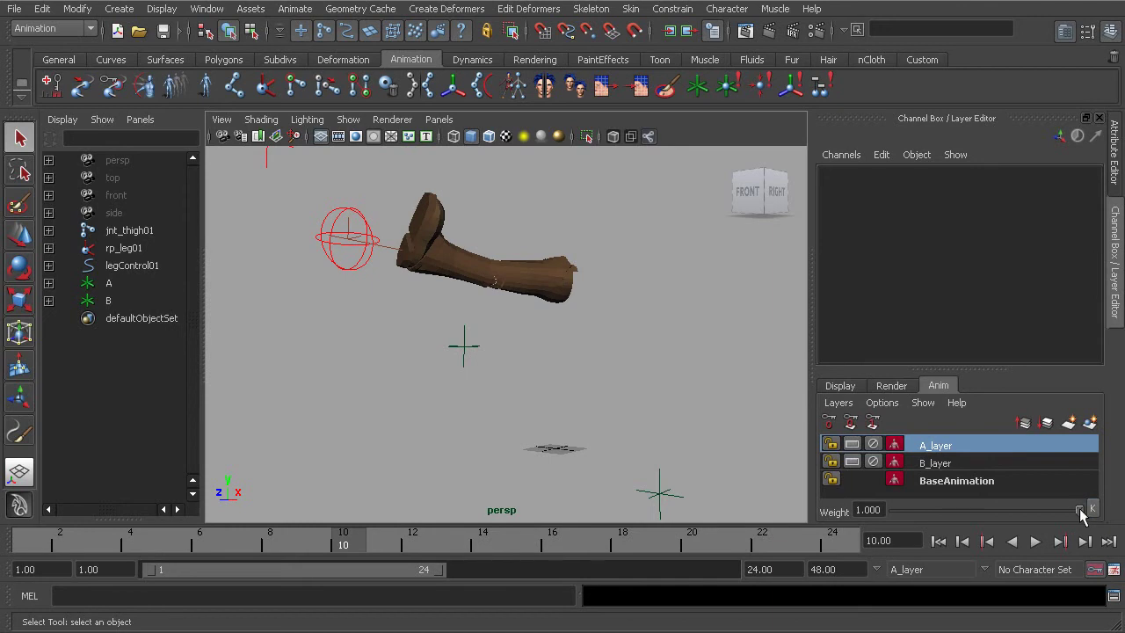
Step: Lower A_layer's weight to about 0.18 and play, then raise it to 0.991 at frame 1
drag(1080, 512, 906, 524)
click(1035, 542)
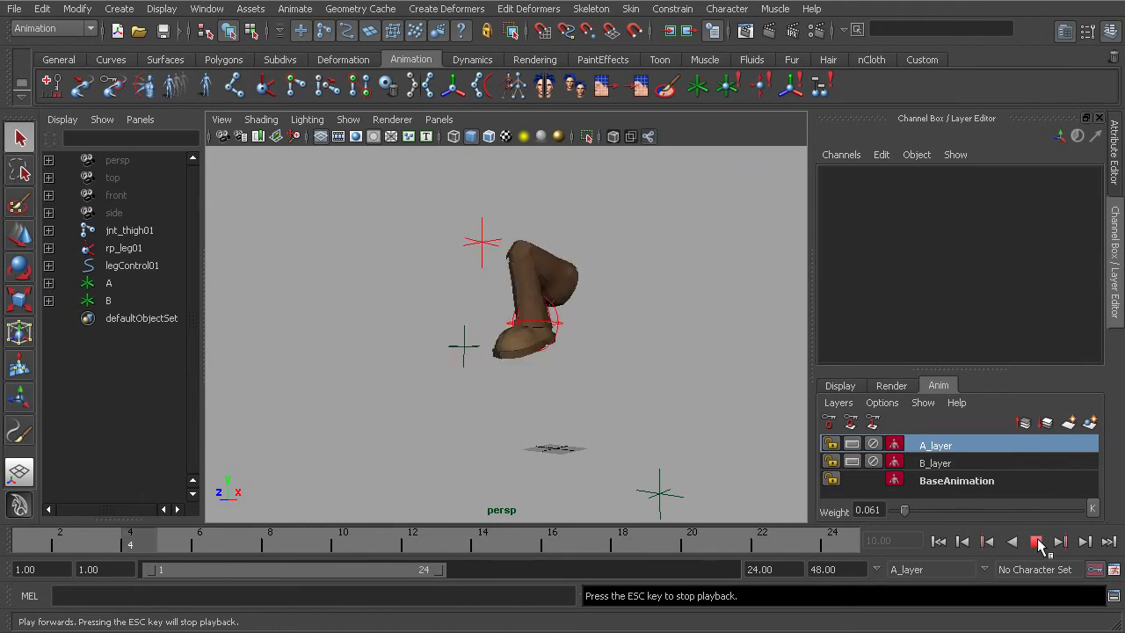
click(1037, 542)
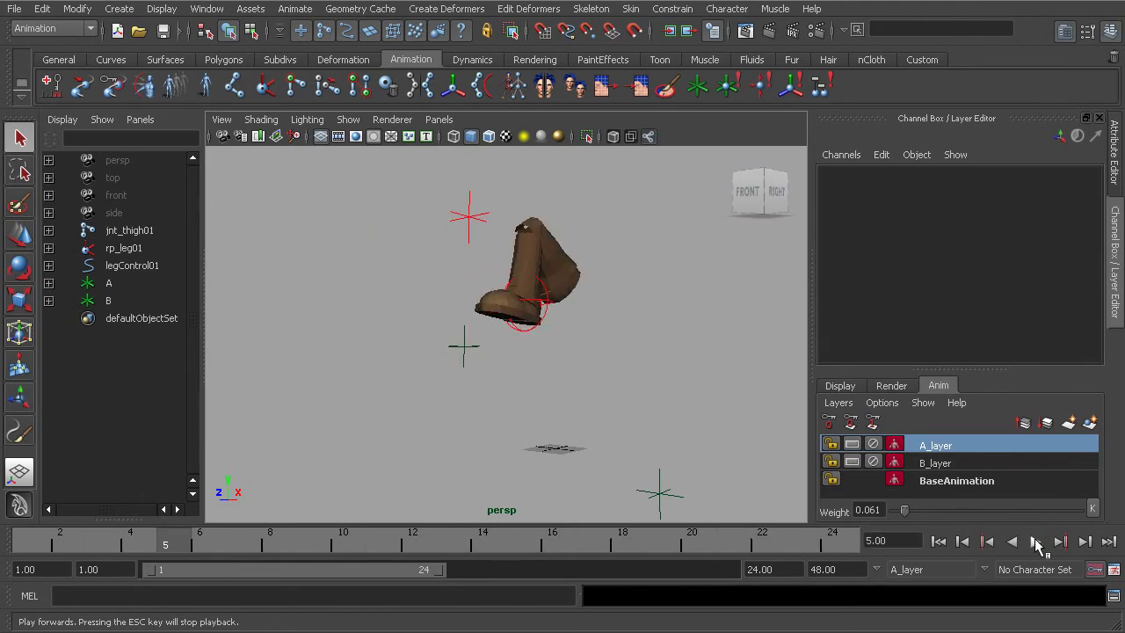
drag(906, 512, 1077, 514)
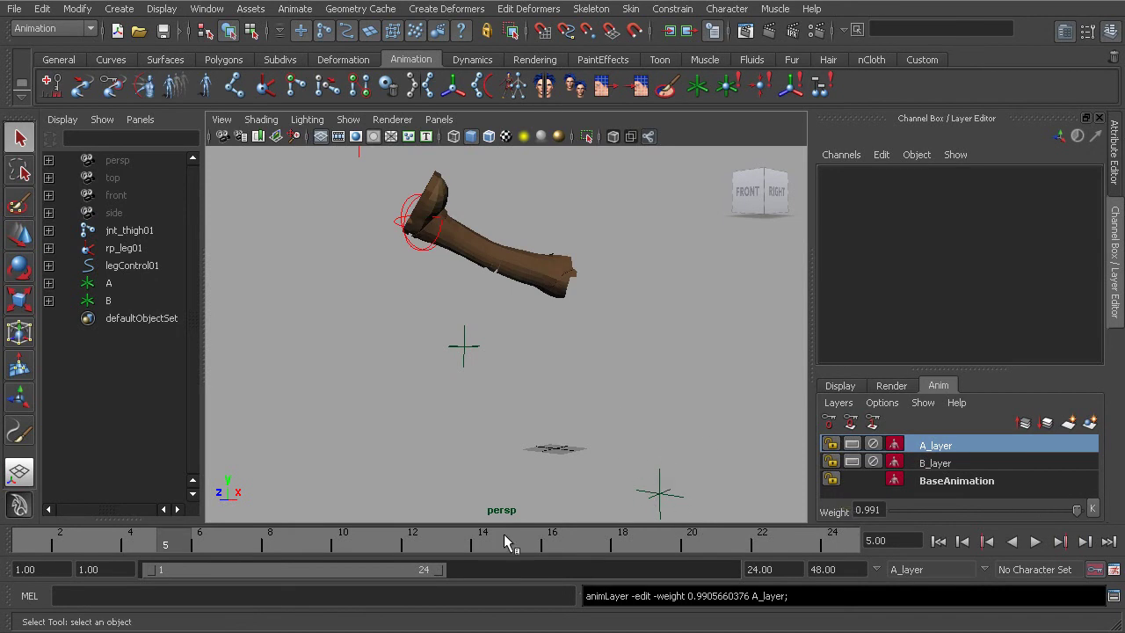
drag(504, 533, 25, 538)
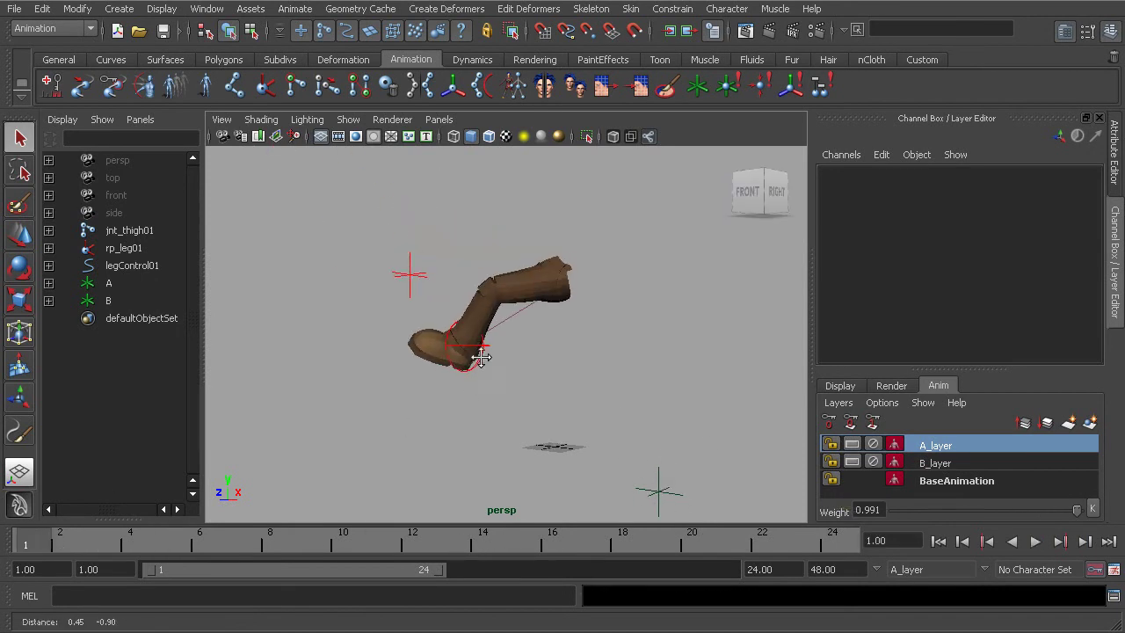
Step: Select locator B, then add legControl01 to the selection
alt+middle_drag(481, 356, 454, 326)
click(606, 448)
alt+drag(603, 445, 382, 317)
alt+right_drag(382, 317, 492, 340)
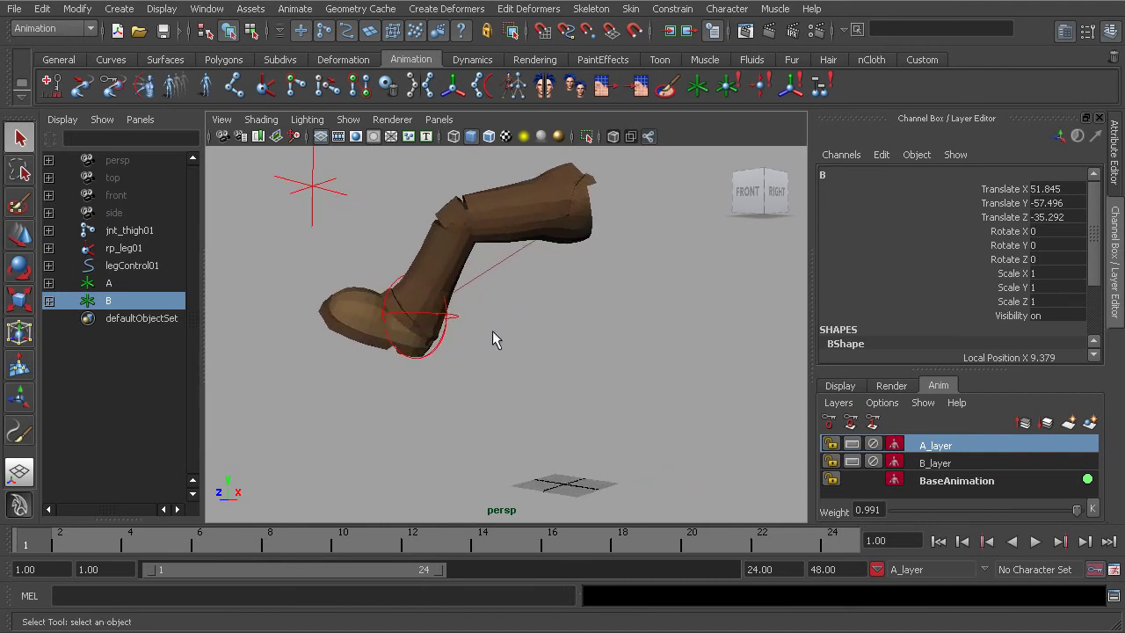
shift+click(459, 314)
alt+drag(442, 311, 527, 359)
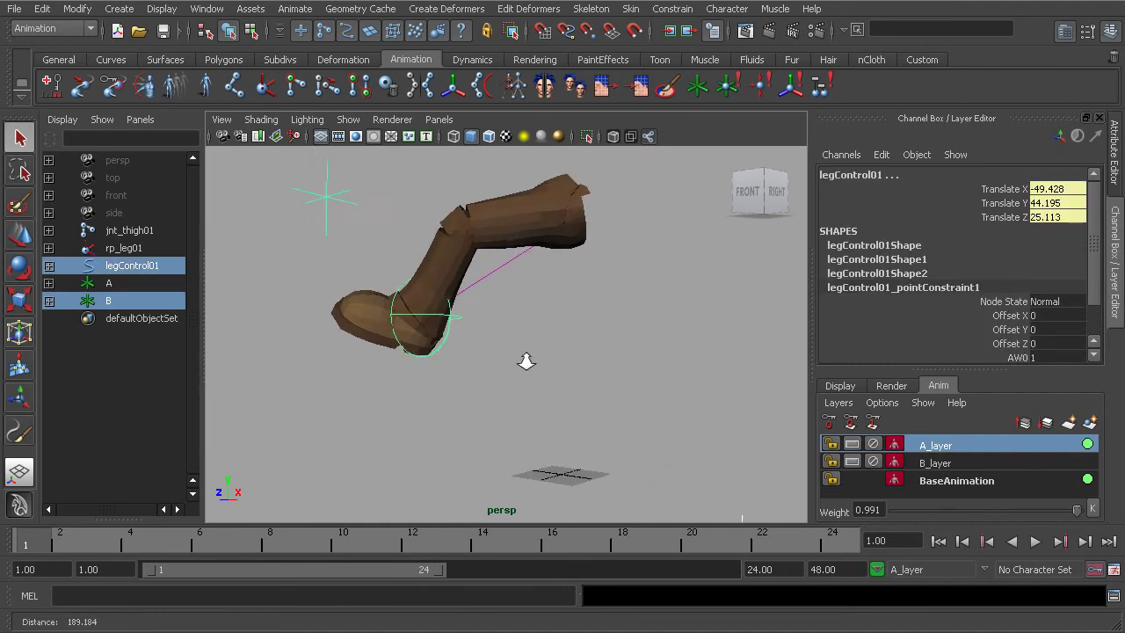
alt+right_drag(528, 359, 437, 323)
Step: Add a point constraint to locator B with Animation Layer set to B_layer
click(675, 9)
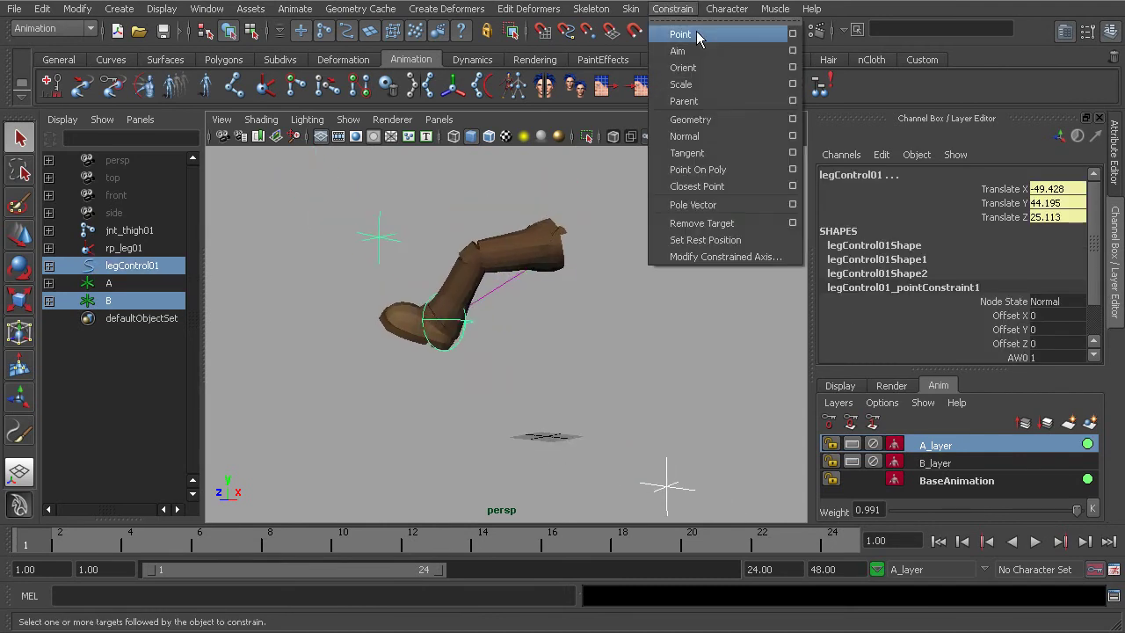
click(791, 35)
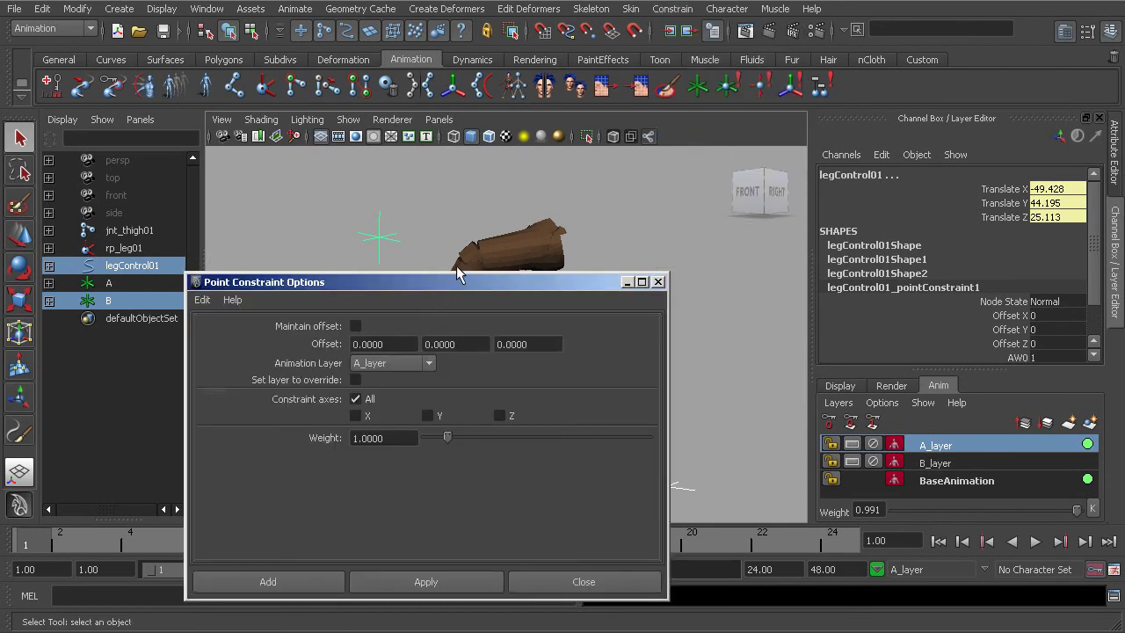
drag(449, 282, 421, 155)
click(378, 237)
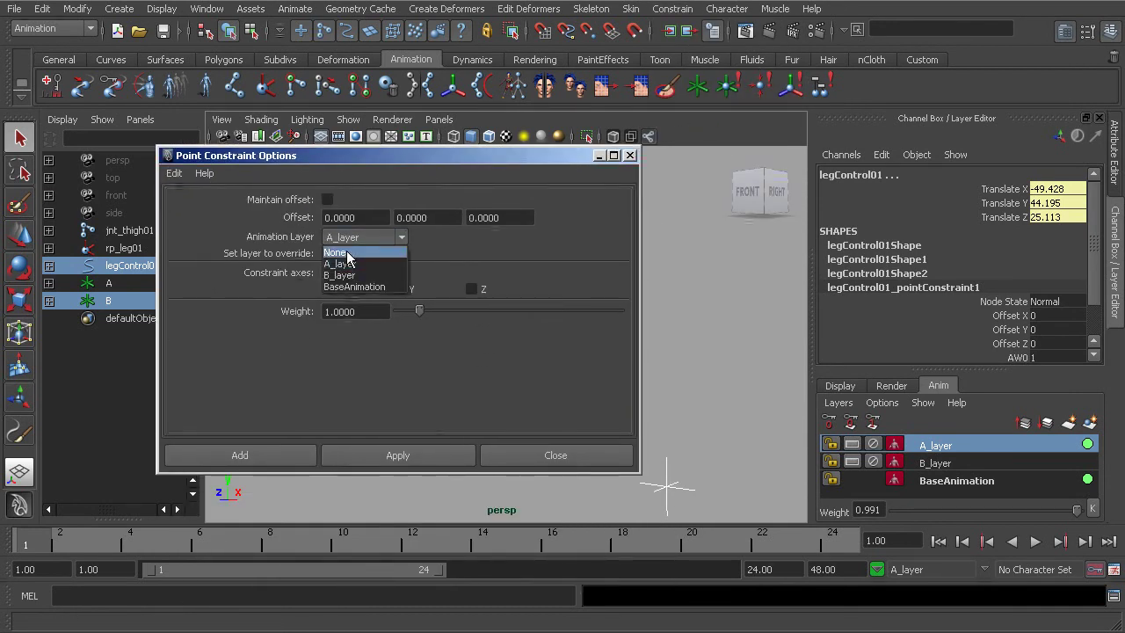
click(350, 276)
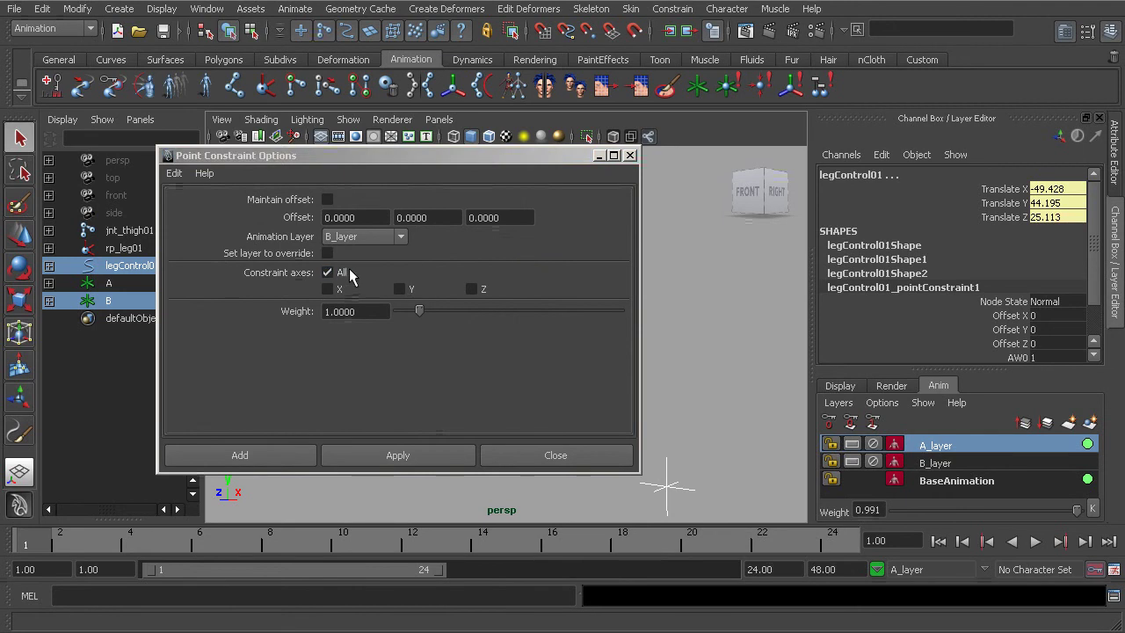
click(241, 453)
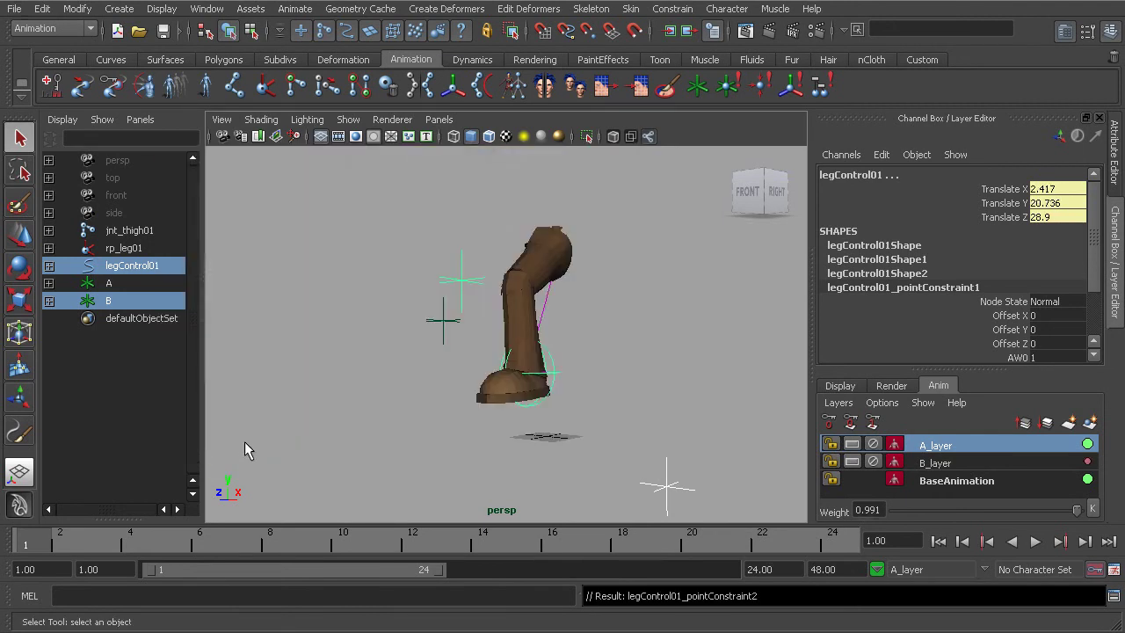
Step: Lower A_layer's weight to 0 and play back to preview the leg pose
click(955, 463)
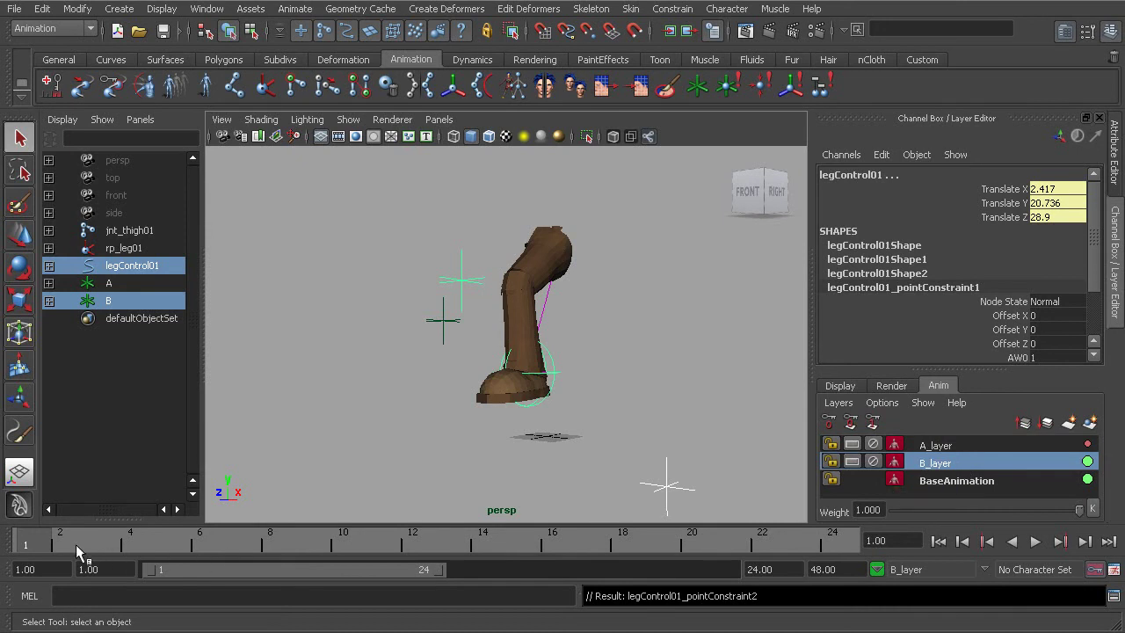
key(alt+v)
key(alt+v)
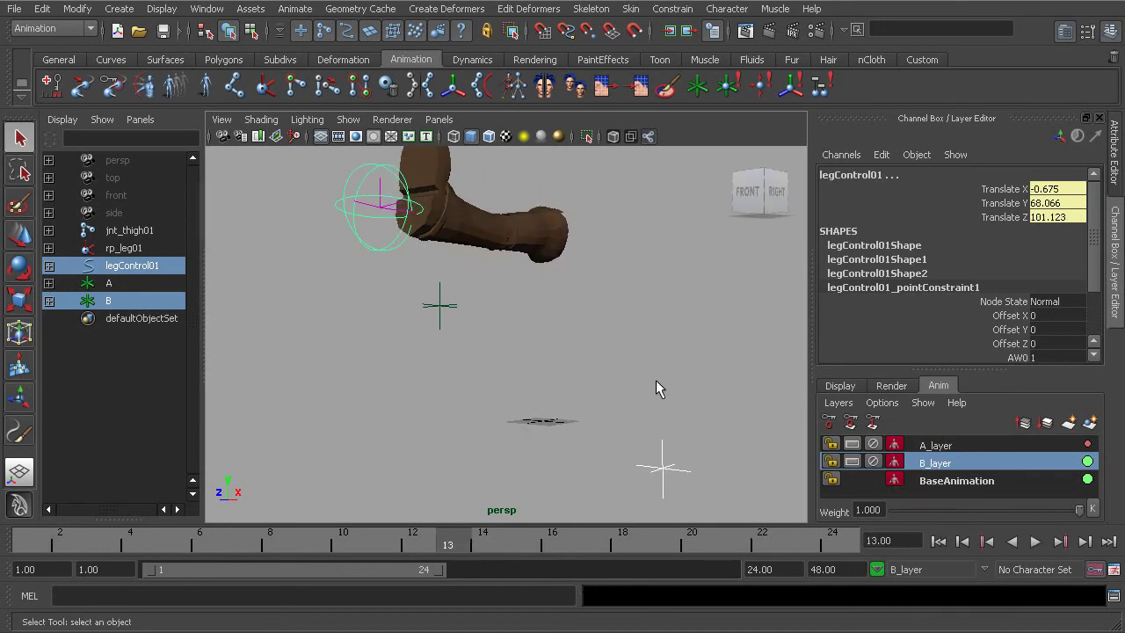
click(958, 446)
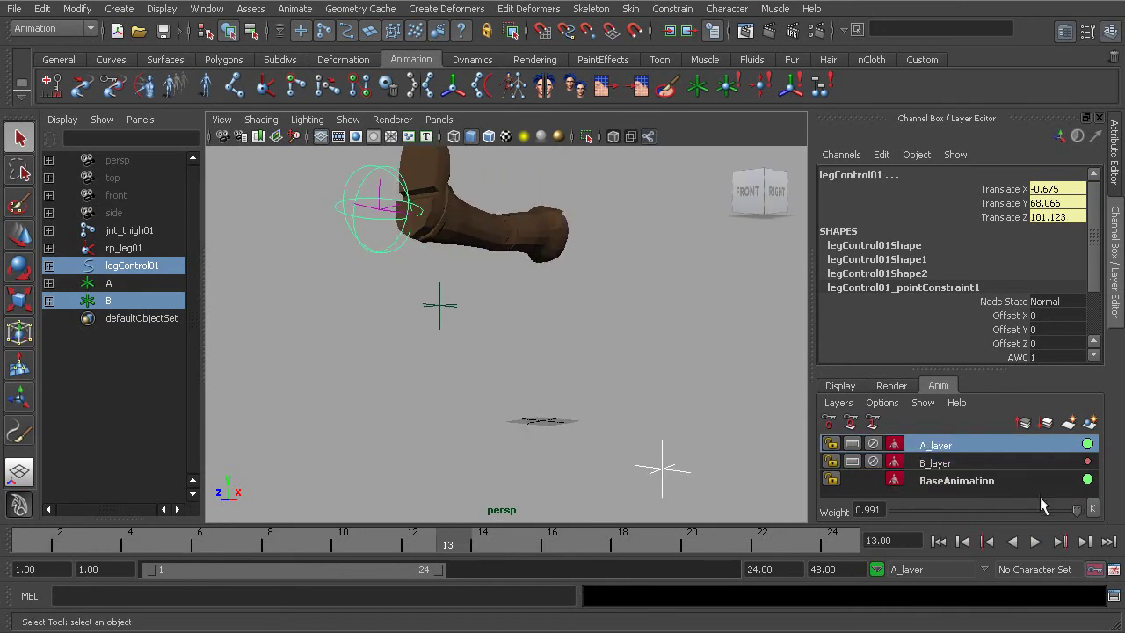
drag(1074, 510, 865, 514)
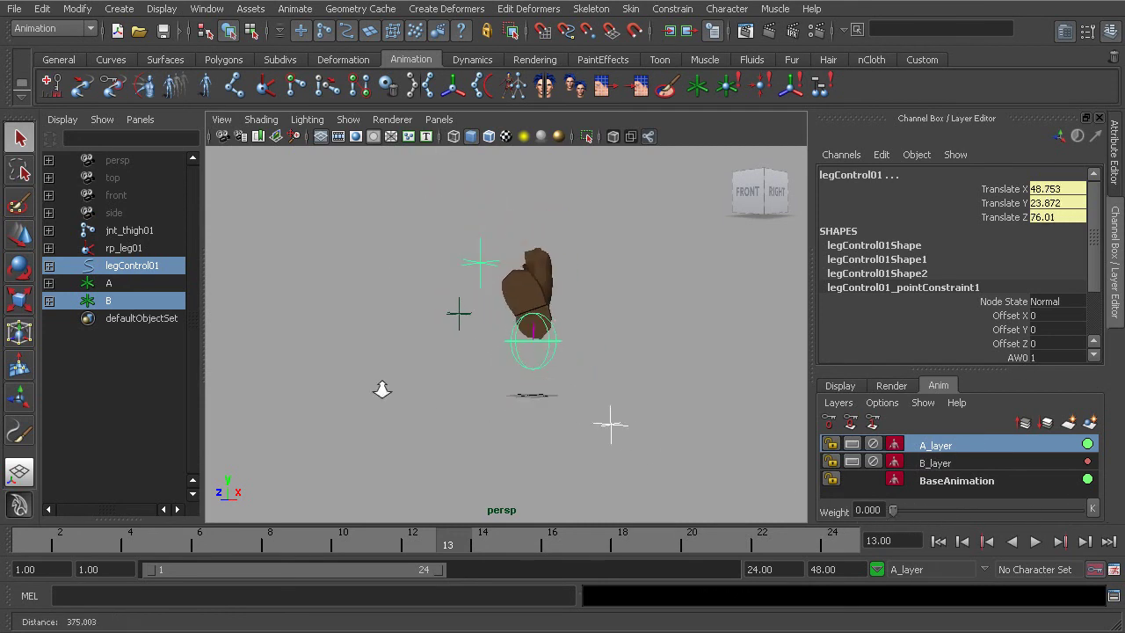
mouse_move(450, 540)
mouse_down()
mouse_move(55, 528)
mouse_move(447, 539)
mouse_up()
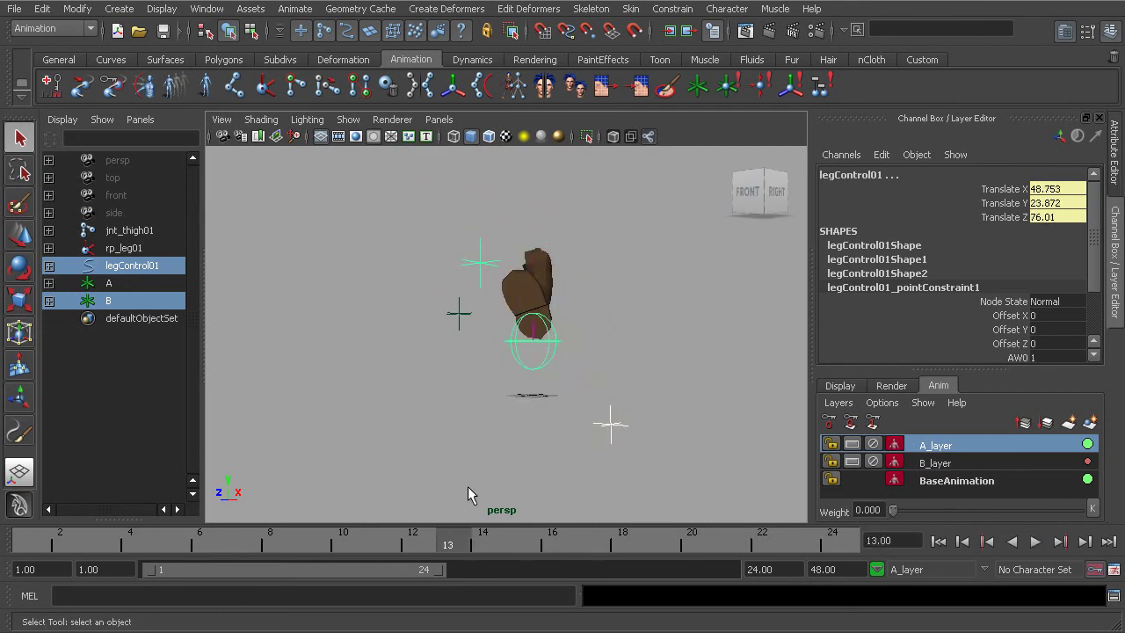
click(619, 378)
key(alt+v)
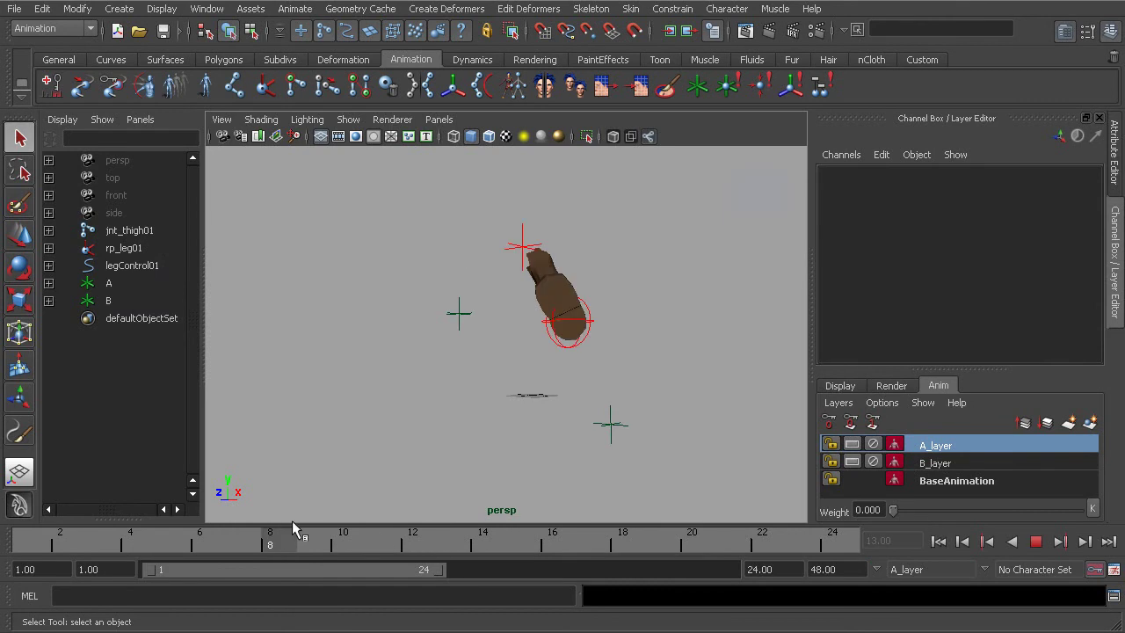
key(alt+v)
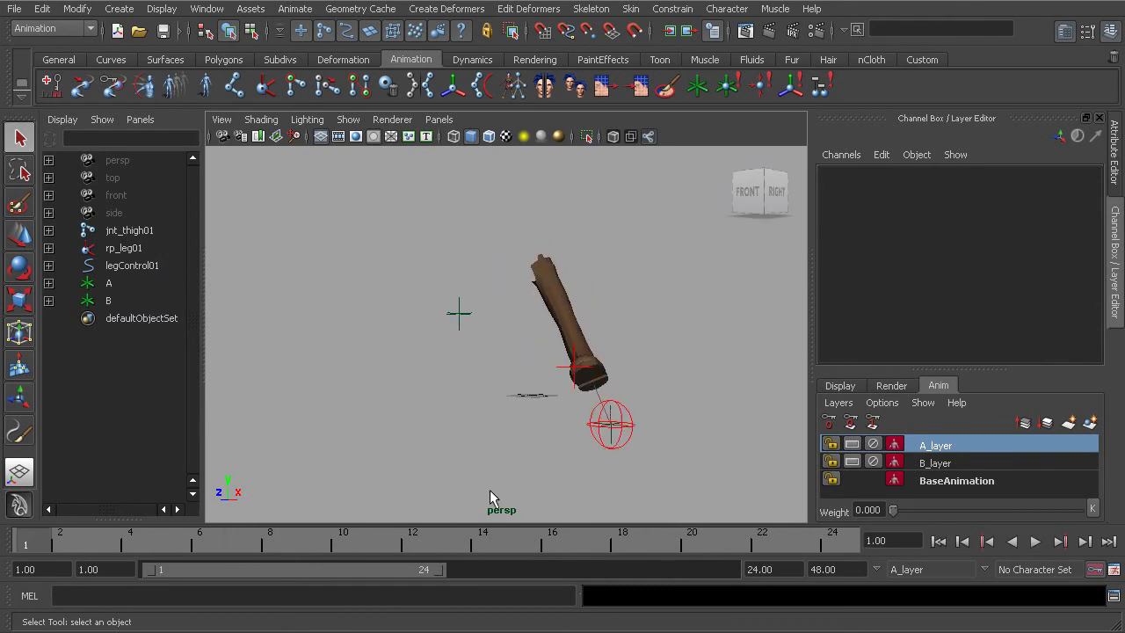
alt+drag(596, 396, 589, 401)
Step: Set B_layer's weight to 0 and raise A_layer's weight back to 1
click(960, 465)
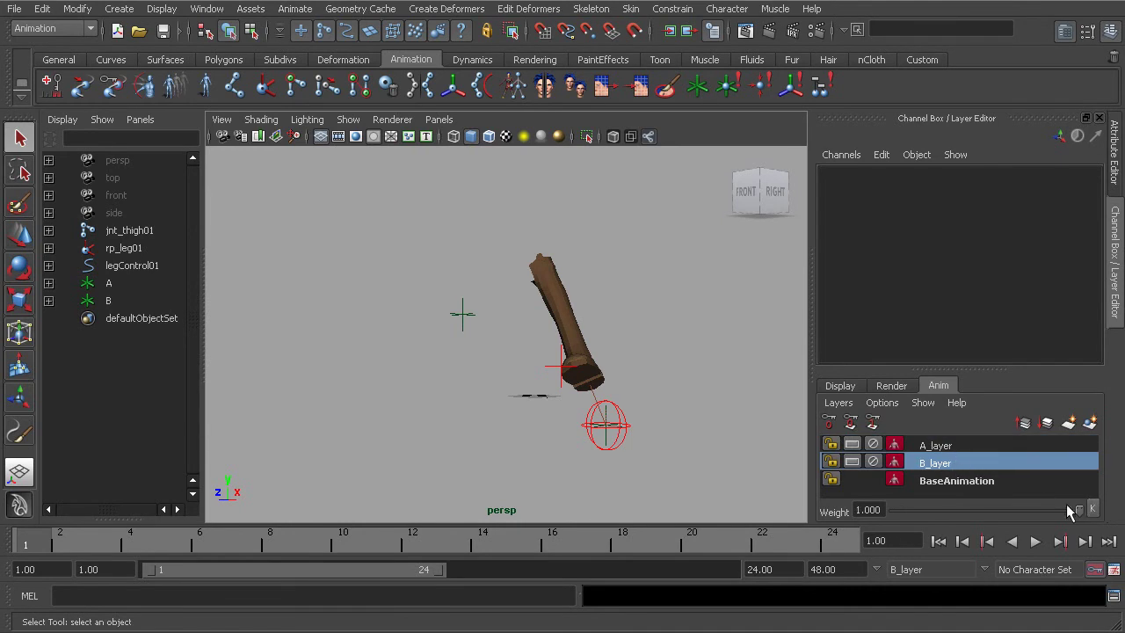
drag(1070, 511, 887, 508)
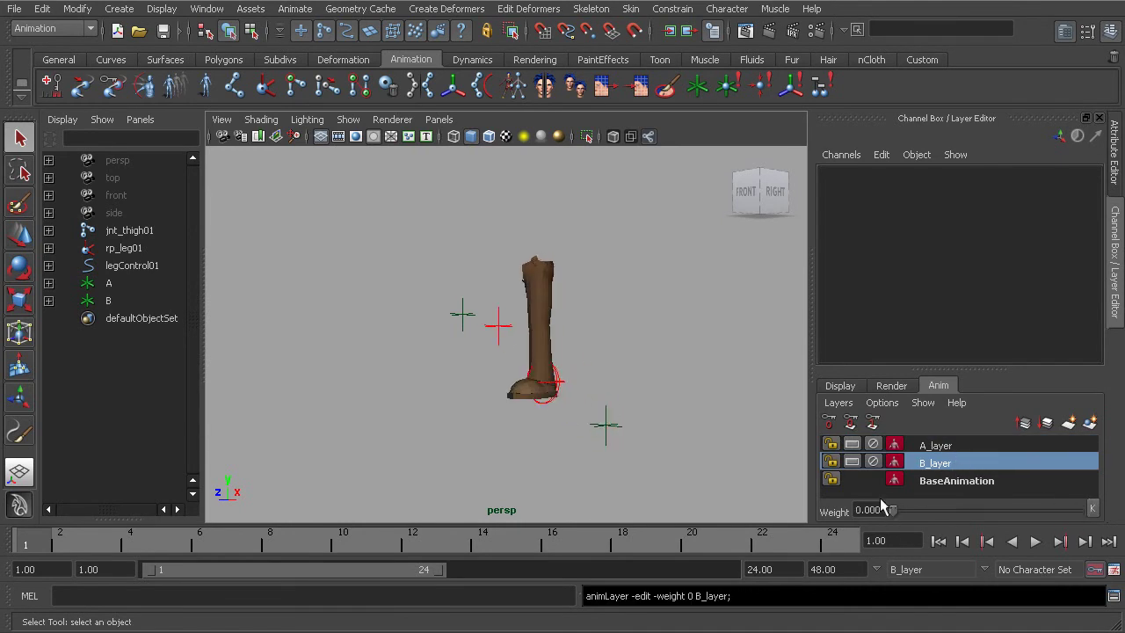
click(945, 447)
drag(892, 510, 1081, 536)
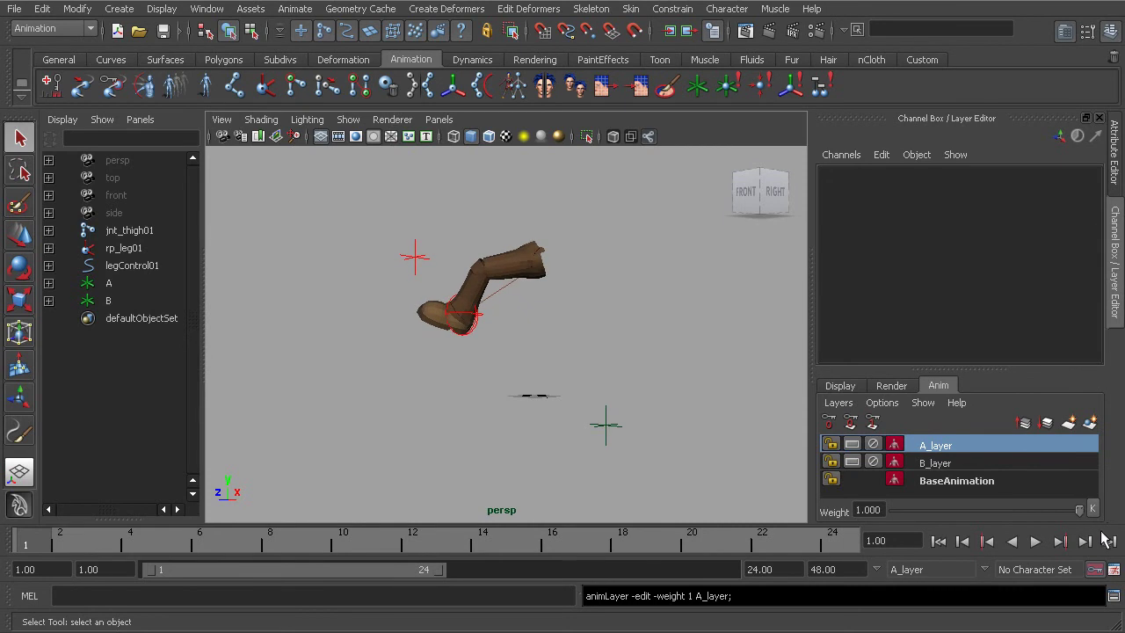
alt+right_drag(386, 396, 467, 393)
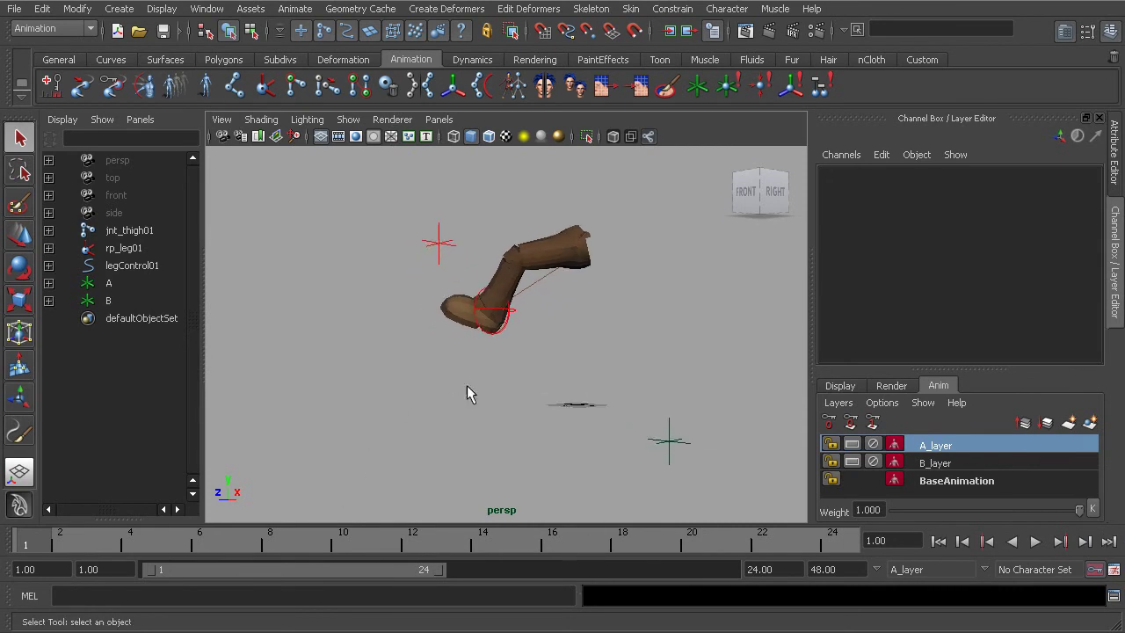
Step: Key A_layer's weight at 1 on frame 1 and 0 on frame 12
click(1093, 510)
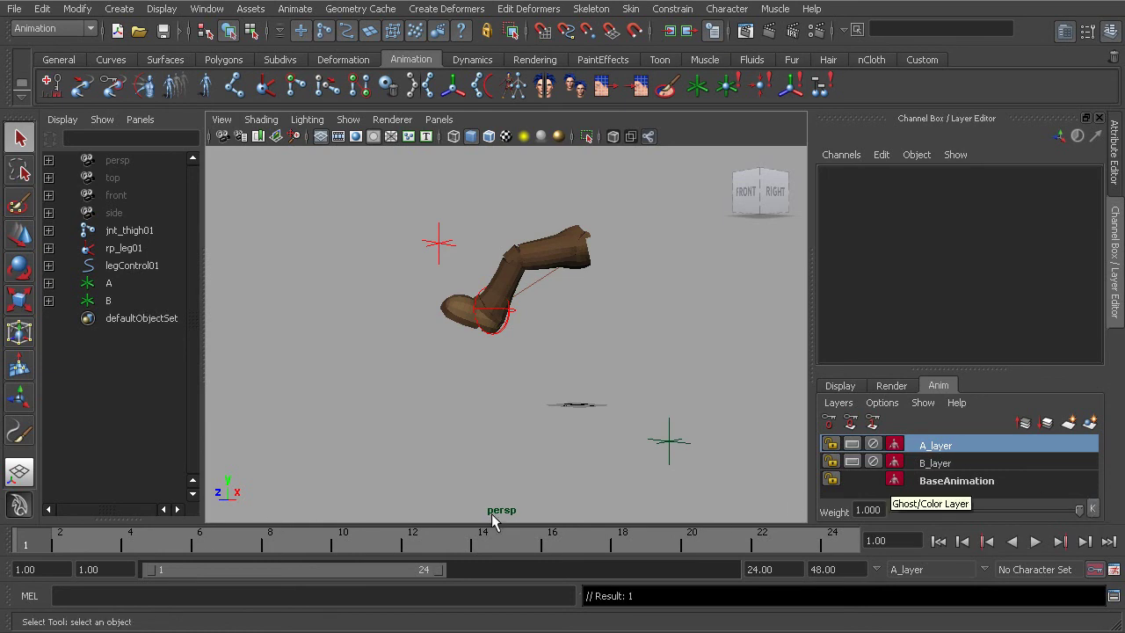
drag(46, 542, 415, 568)
drag(1083, 512, 872, 516)
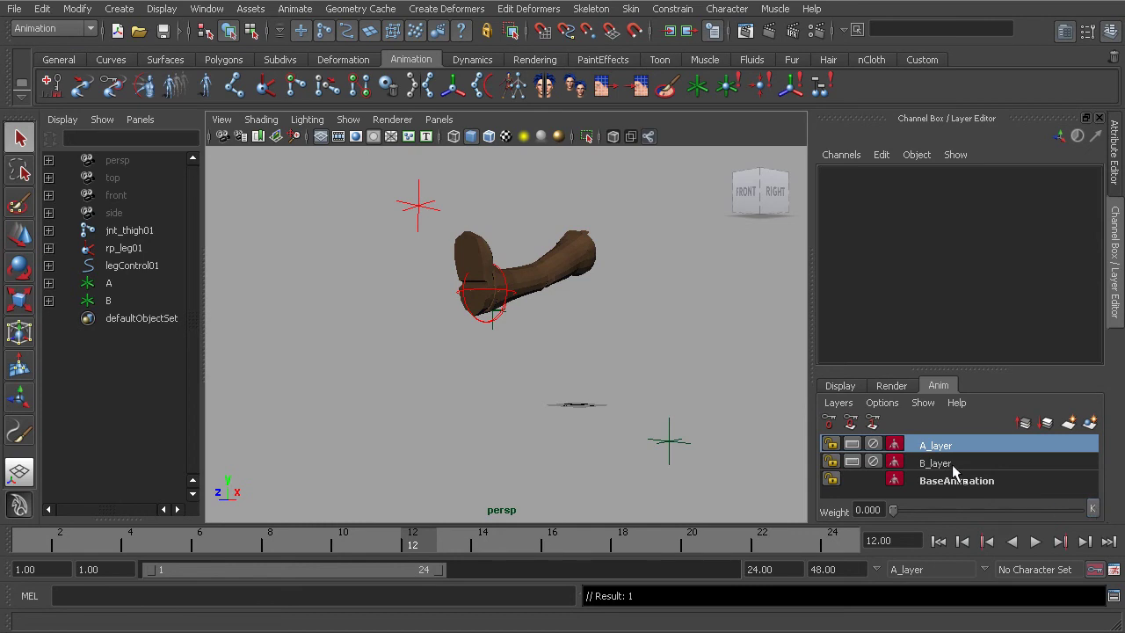
key(alt+v)
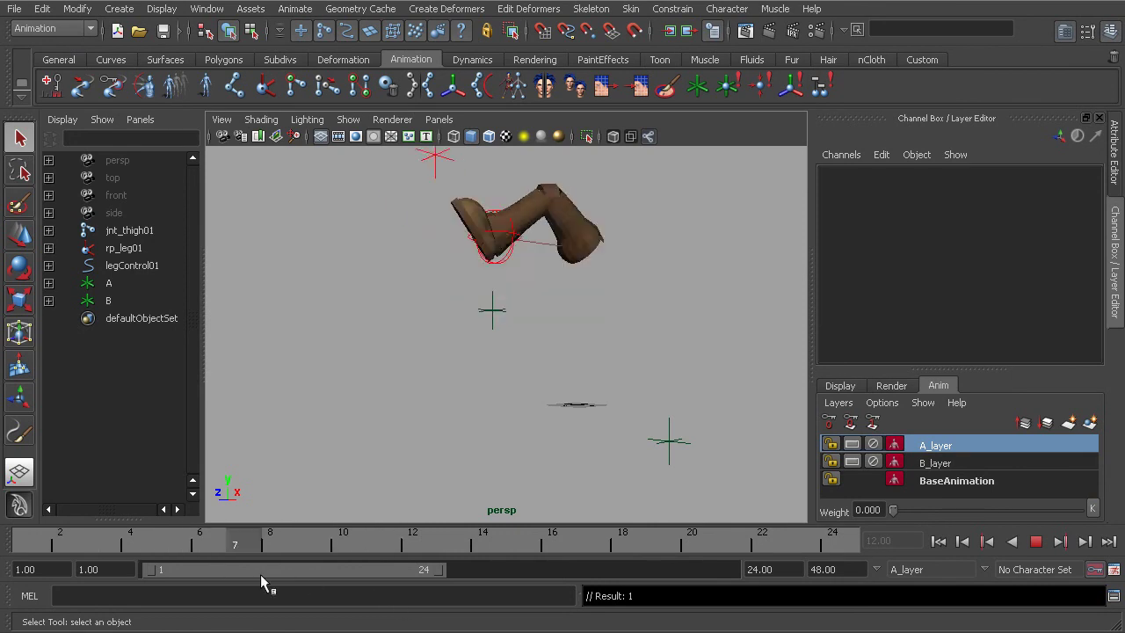
click(421, 545)
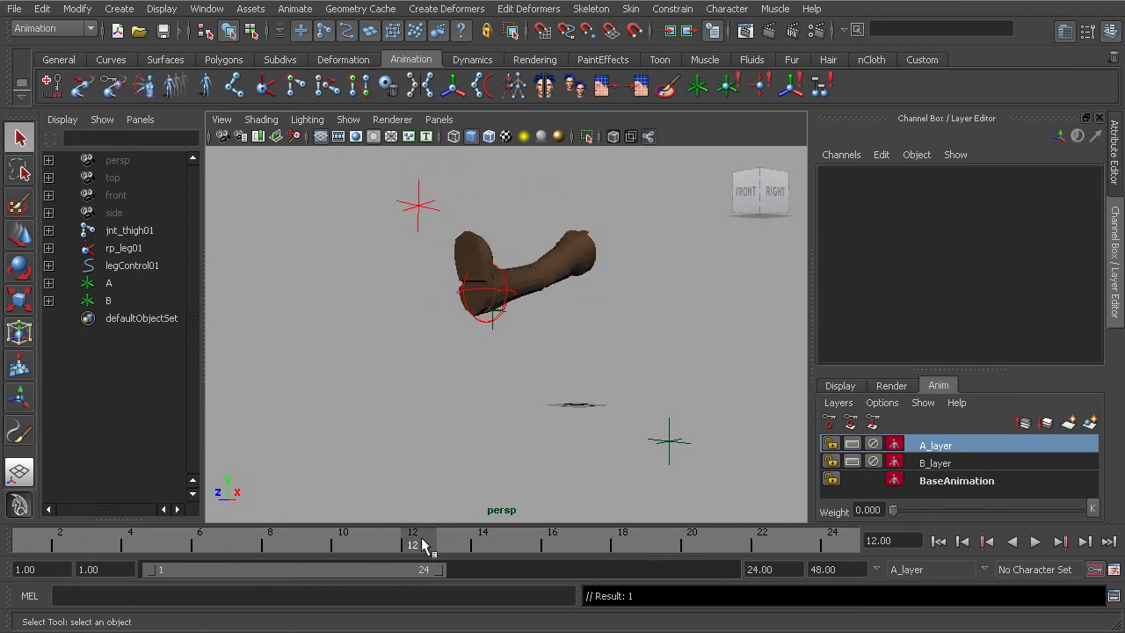
Step: Key B_layer's weight to 1 at frame 24, then play the blend back from frame 1
click(956, 466)
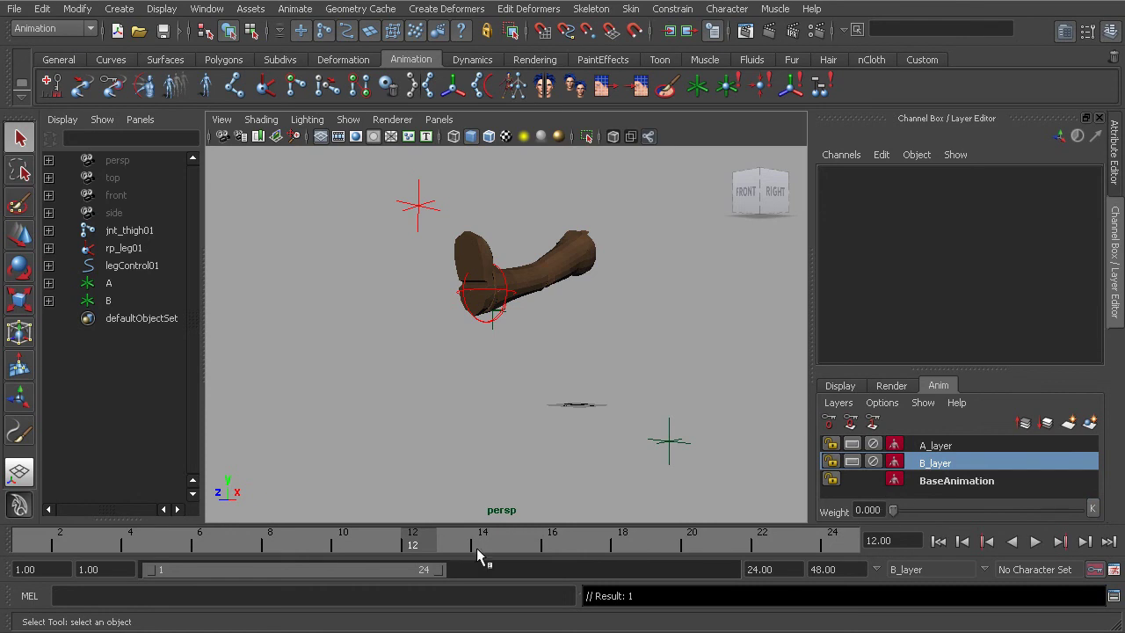
drag(410, 551, 832, 545)
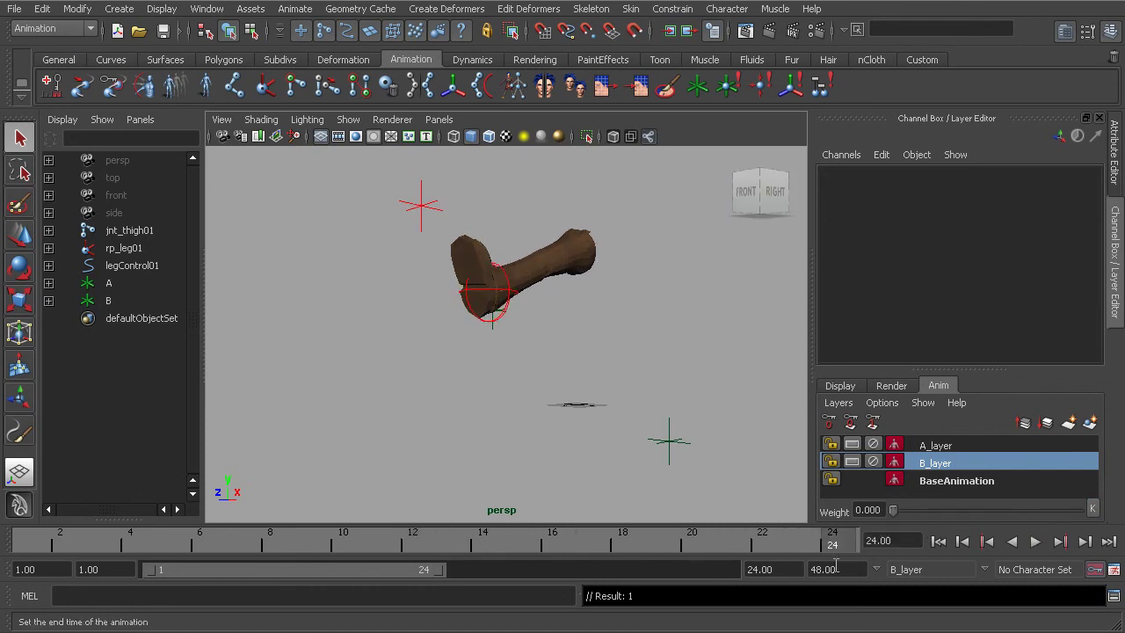
drag(899, 514, 1101, 533)
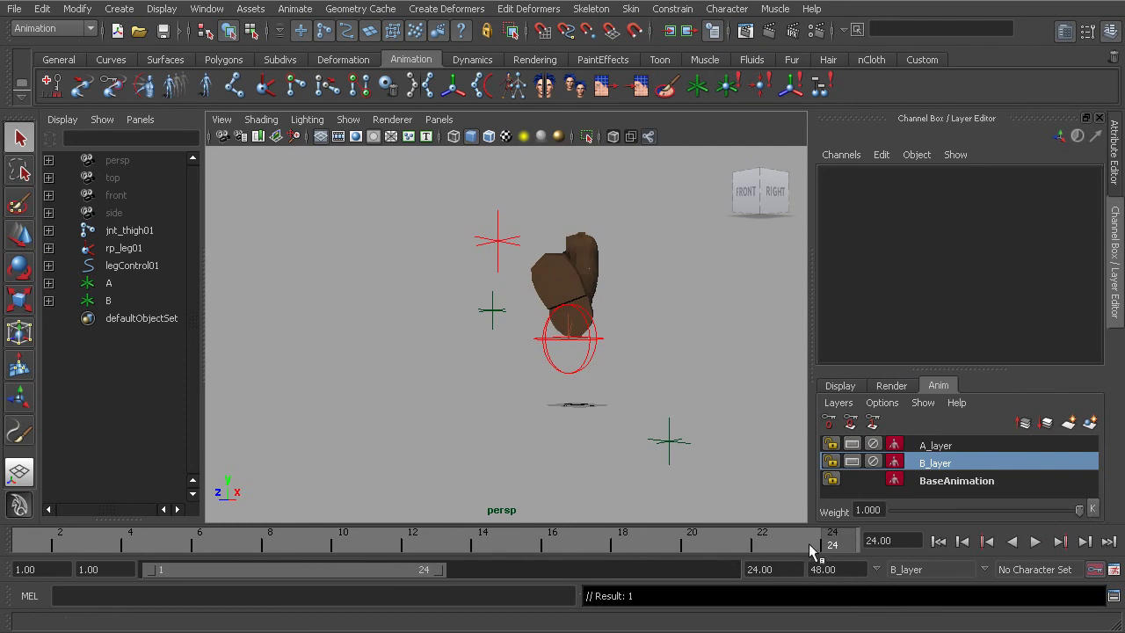
drag(808, 543, 26, 540)
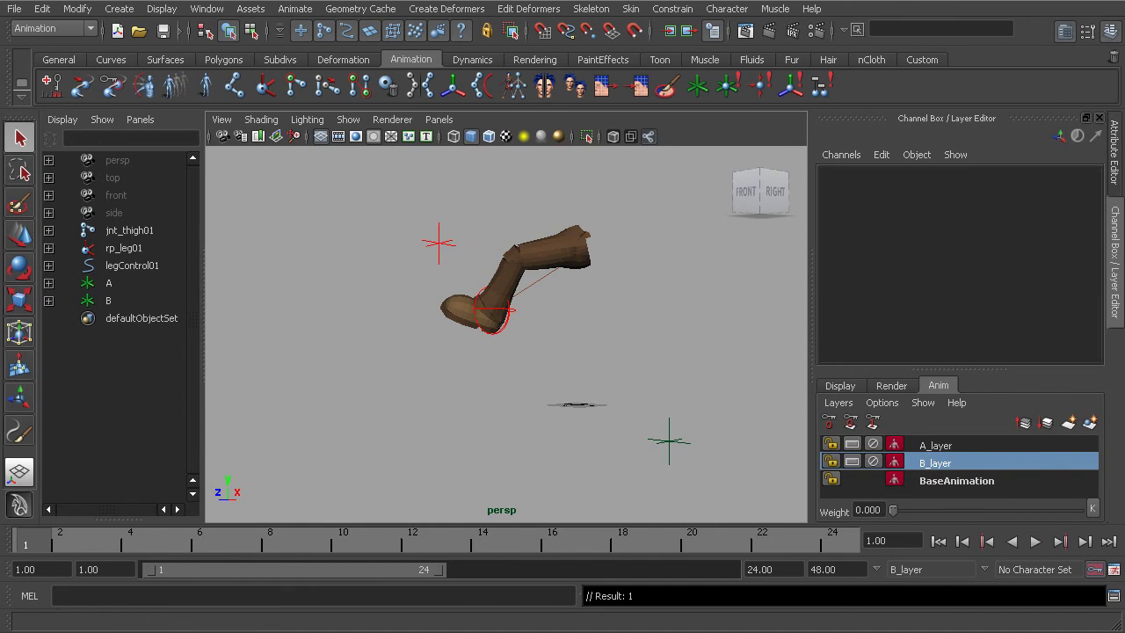
click(1035, 542)
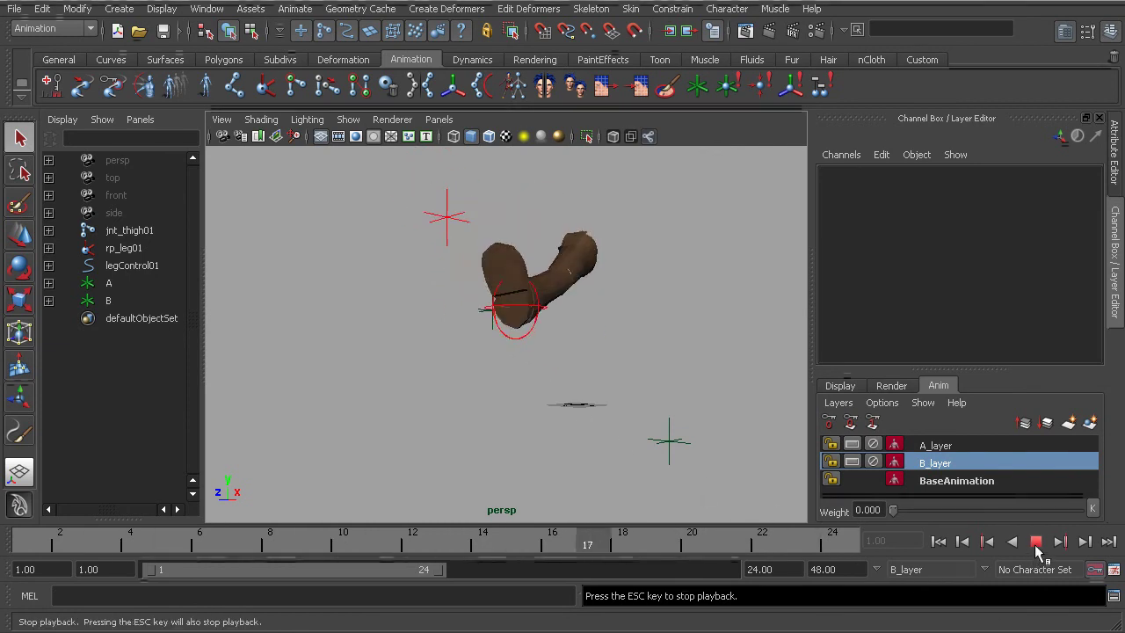
click(1036, 542)
click(521, 342)
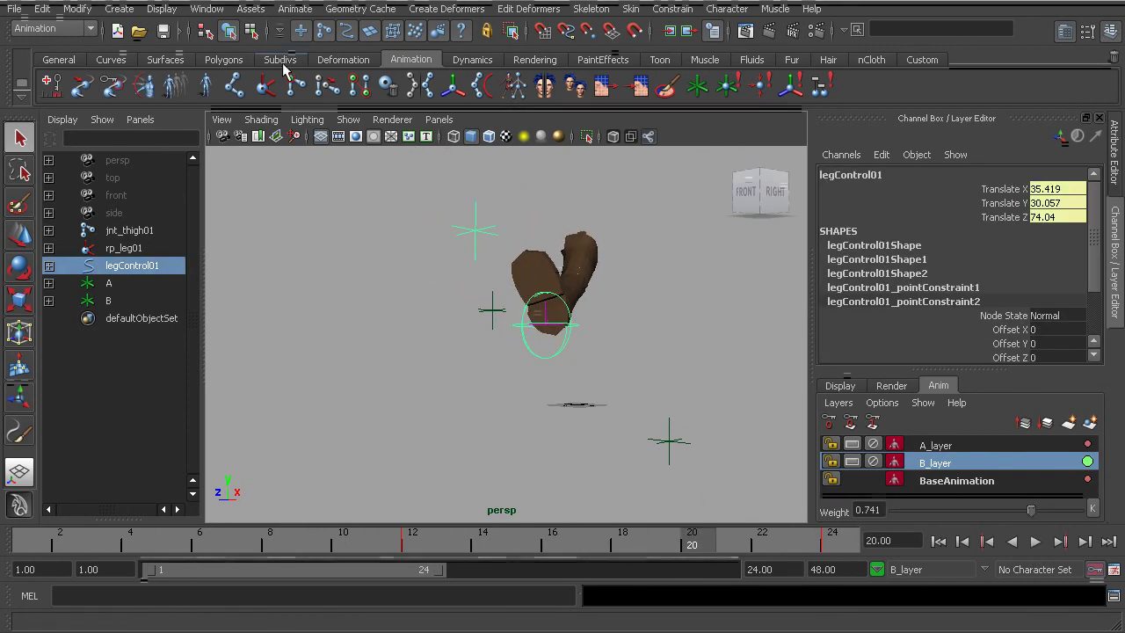
click(204, 10)
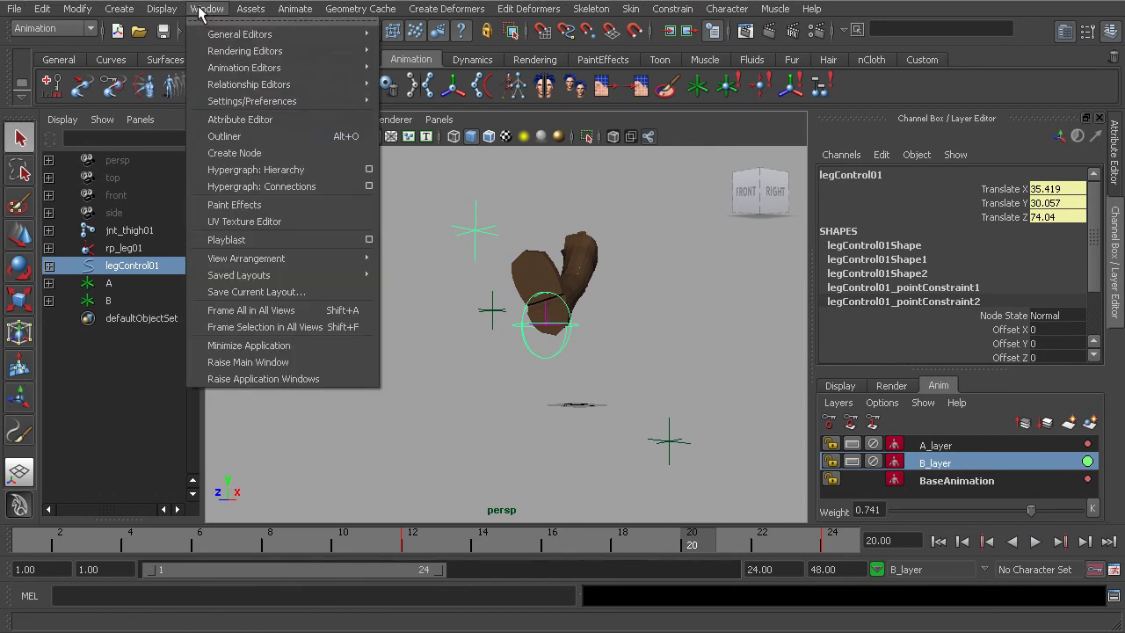
mouse_move(244, 69)
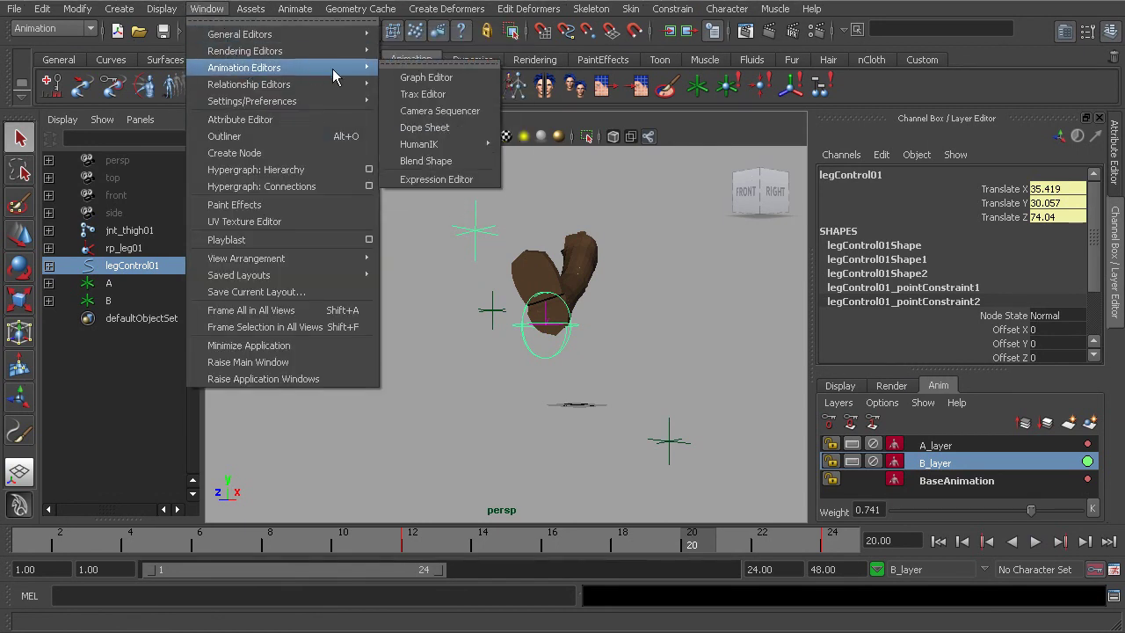
click(400, 83)
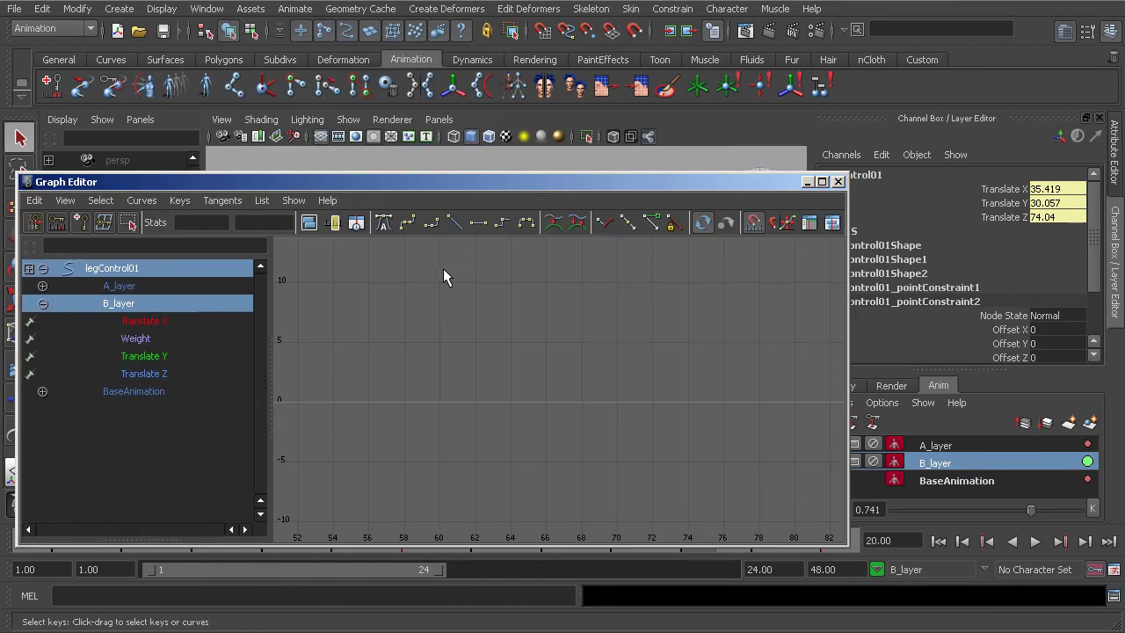
click(150, 341)
click(127, 303)
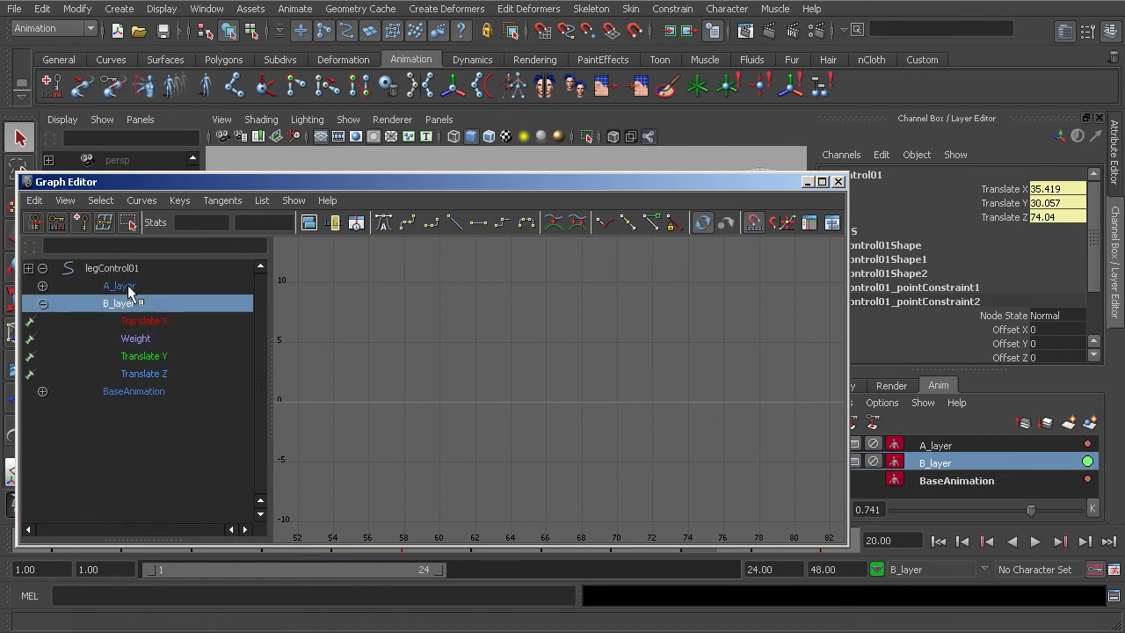
click(127, 287)
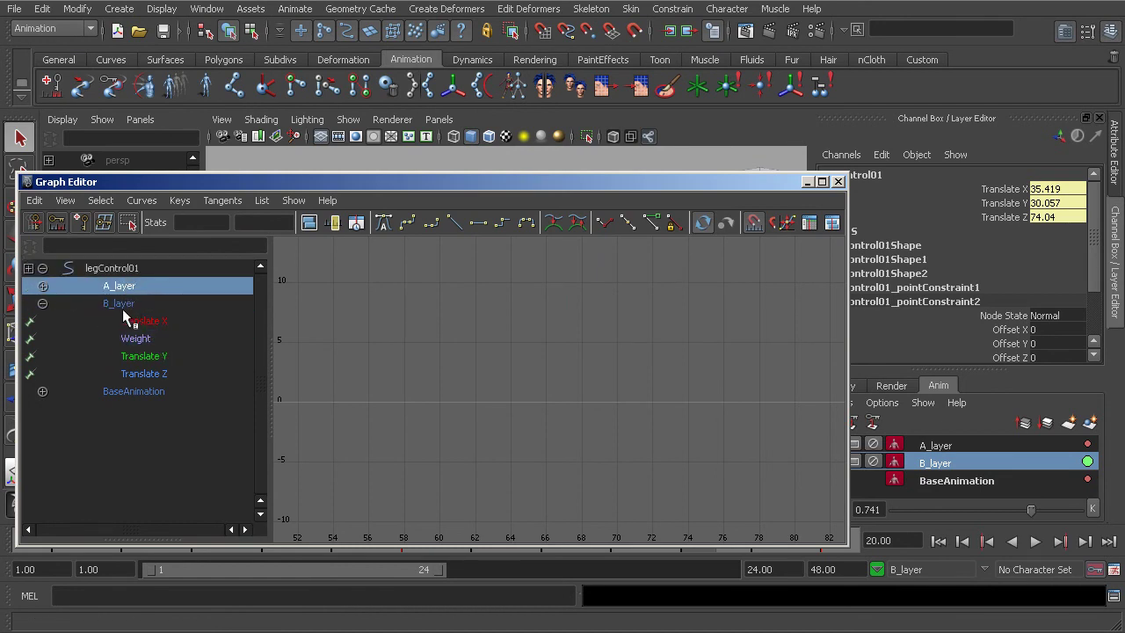
click(42, 285)
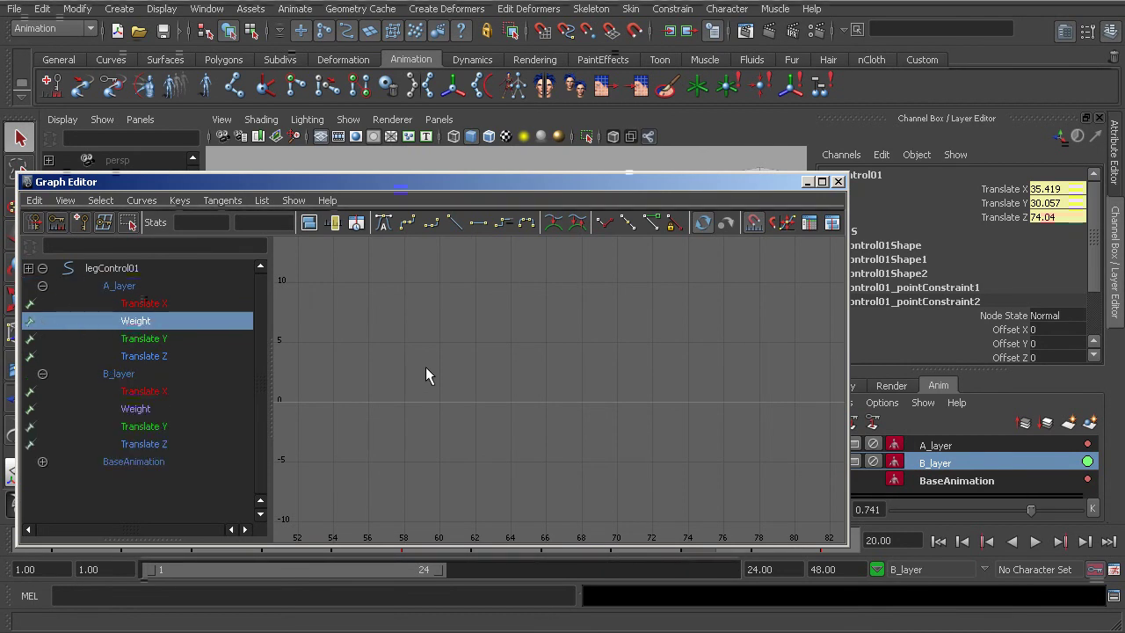
key(f)
alt+right_drag(527, 376, 510, 360)
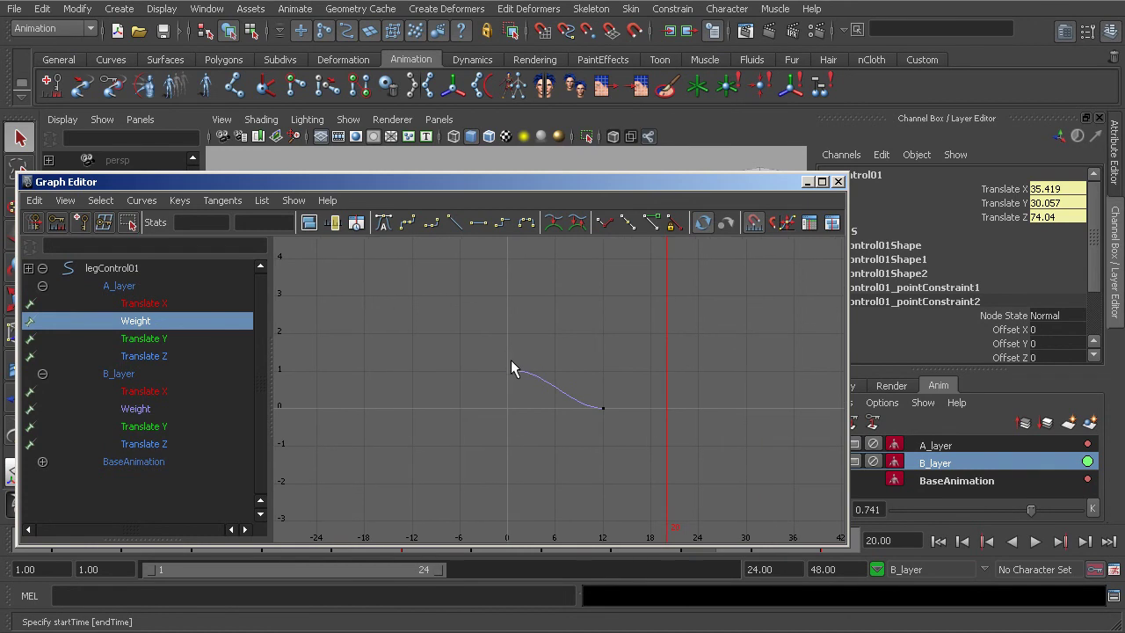
click(839, 182)
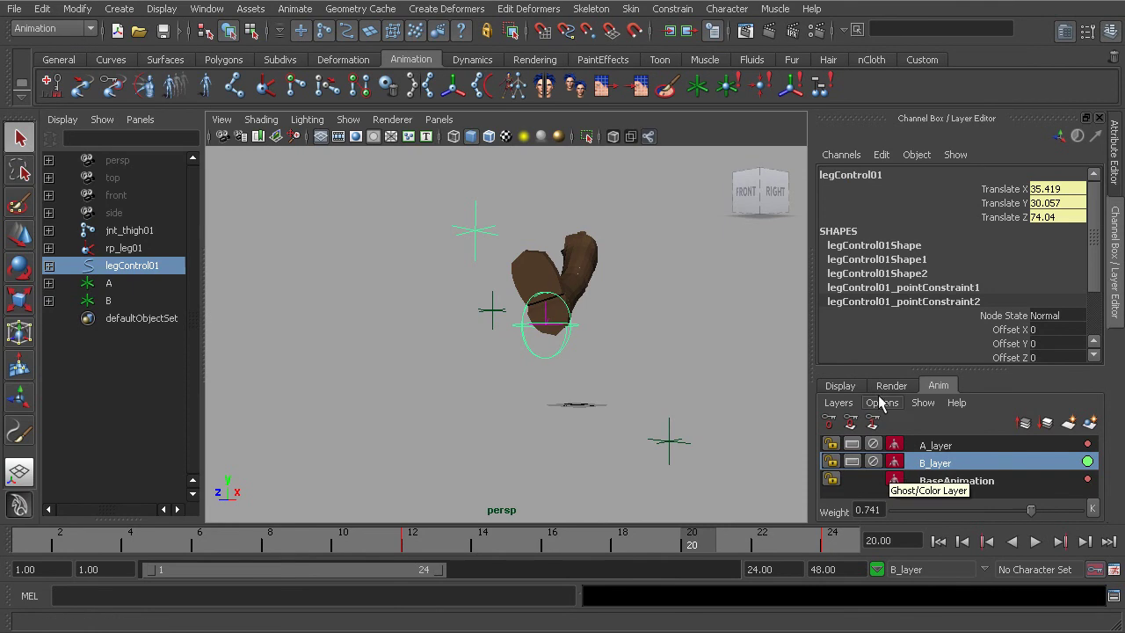
alt+drag(633, 384, 520, 339)
alt+drag(580, 413, 470, 322)
key(alt+v)
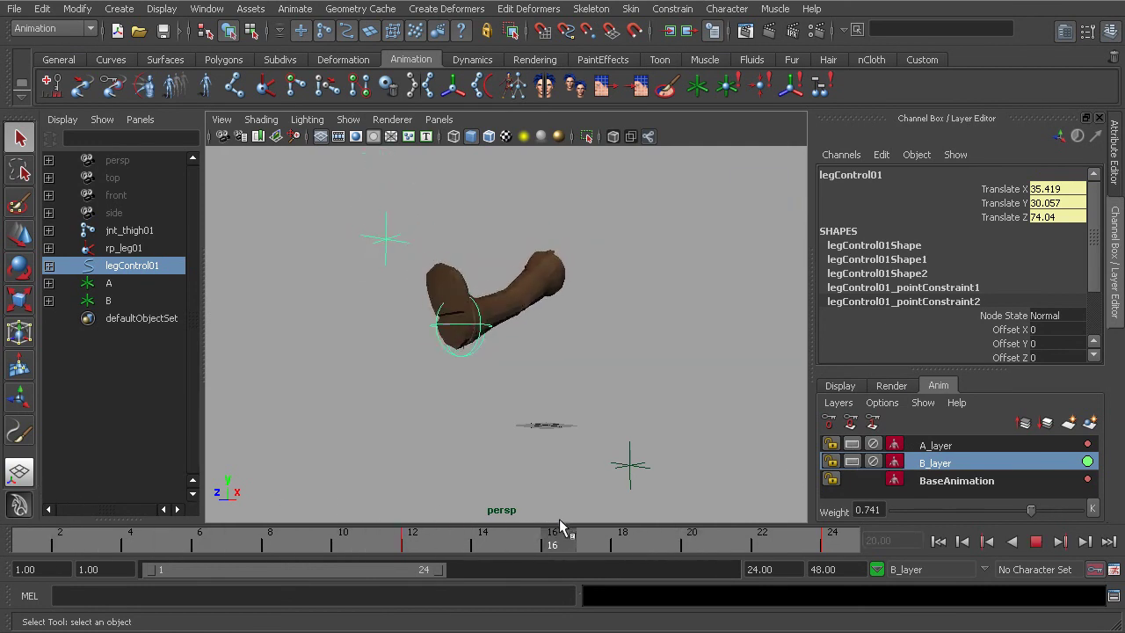
click(826, 540)
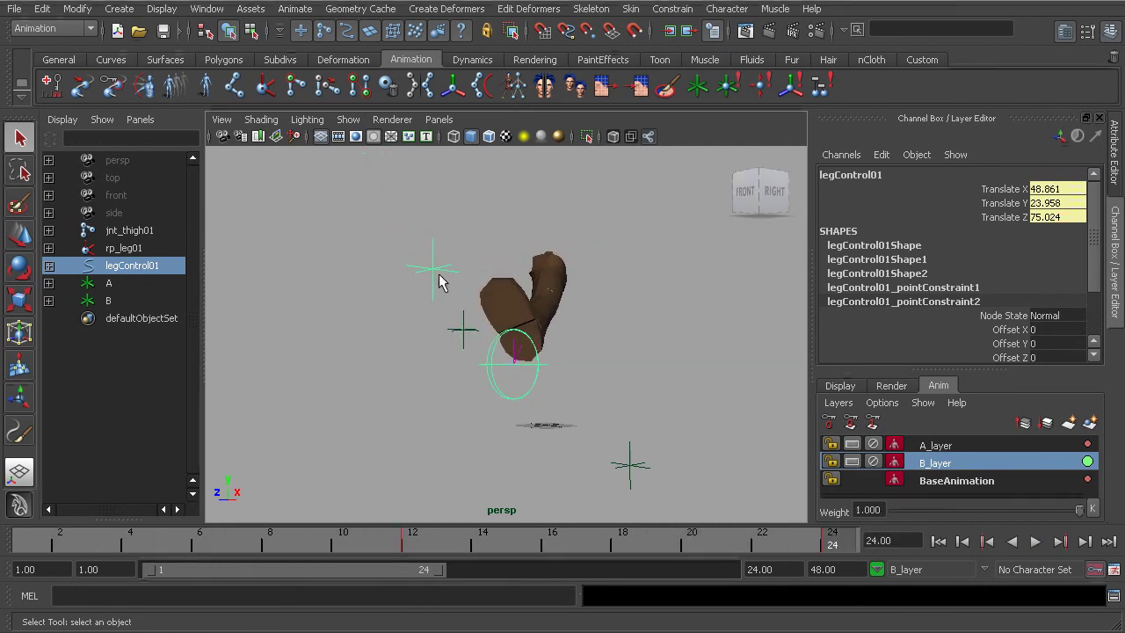